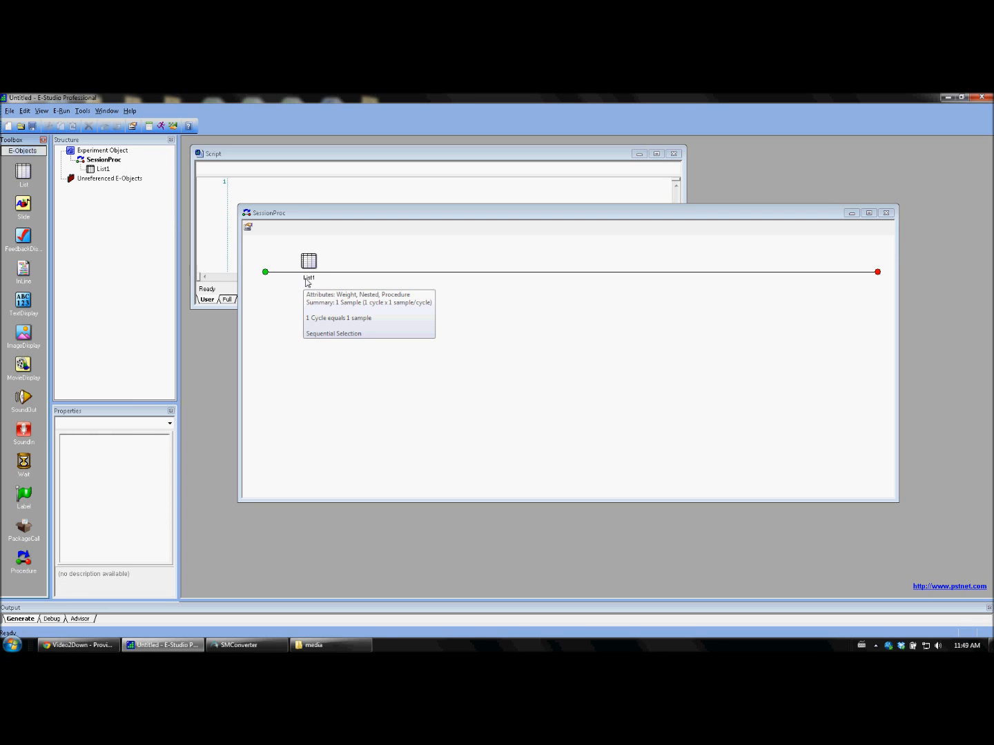
# Step: Rename the List1 object on the SessionProc timeline as DesignList
pyautogui.click(307, 279)
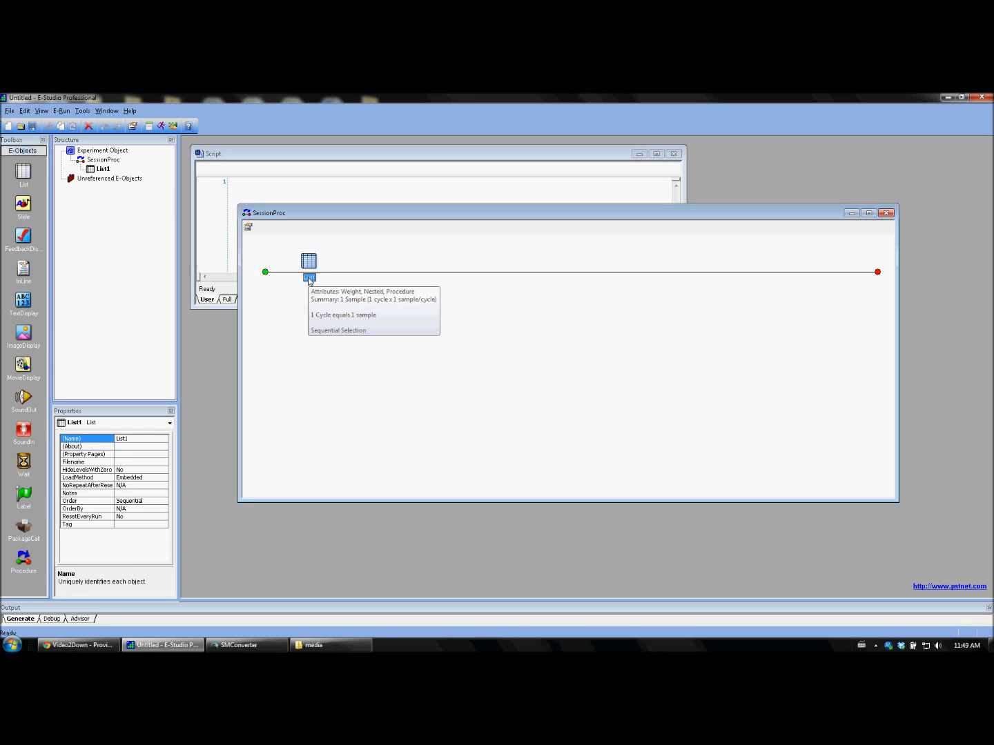
pyautogui.rightClick(309, 279)
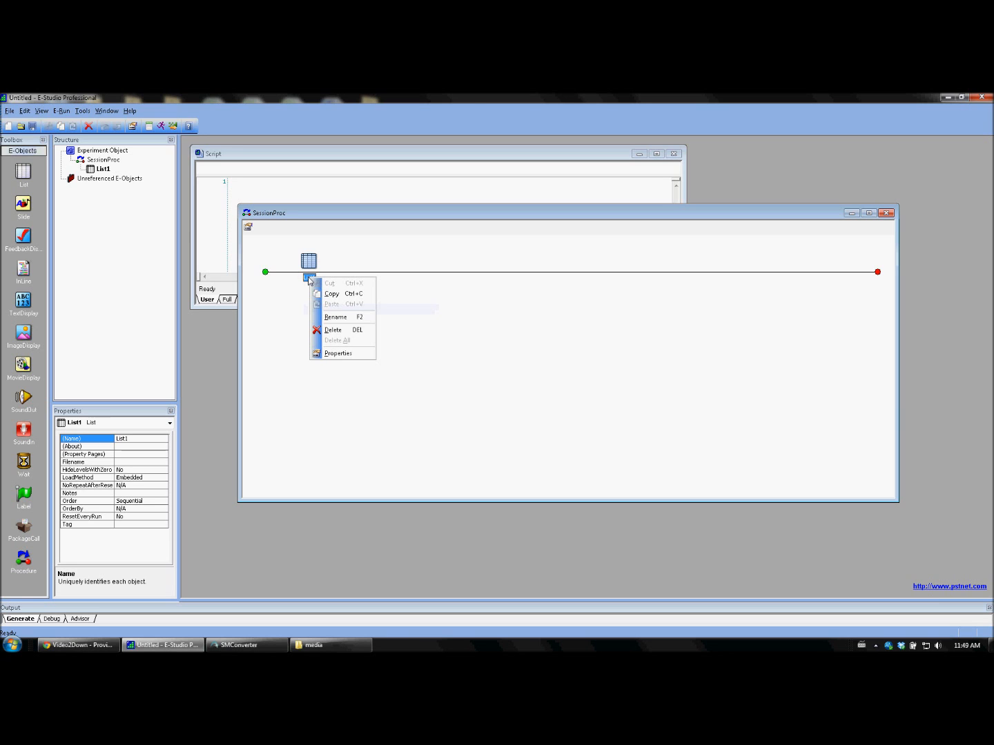
pyautogui.click(332, 317)
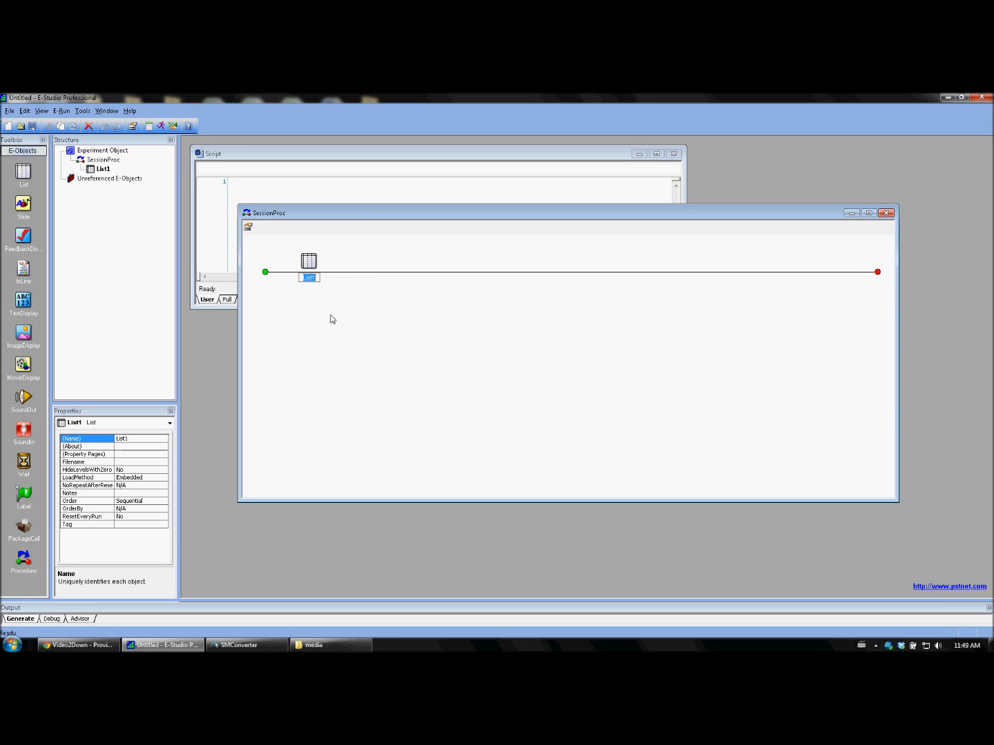
pyautogui.write('DesignList')
pyautogui.press('Return')
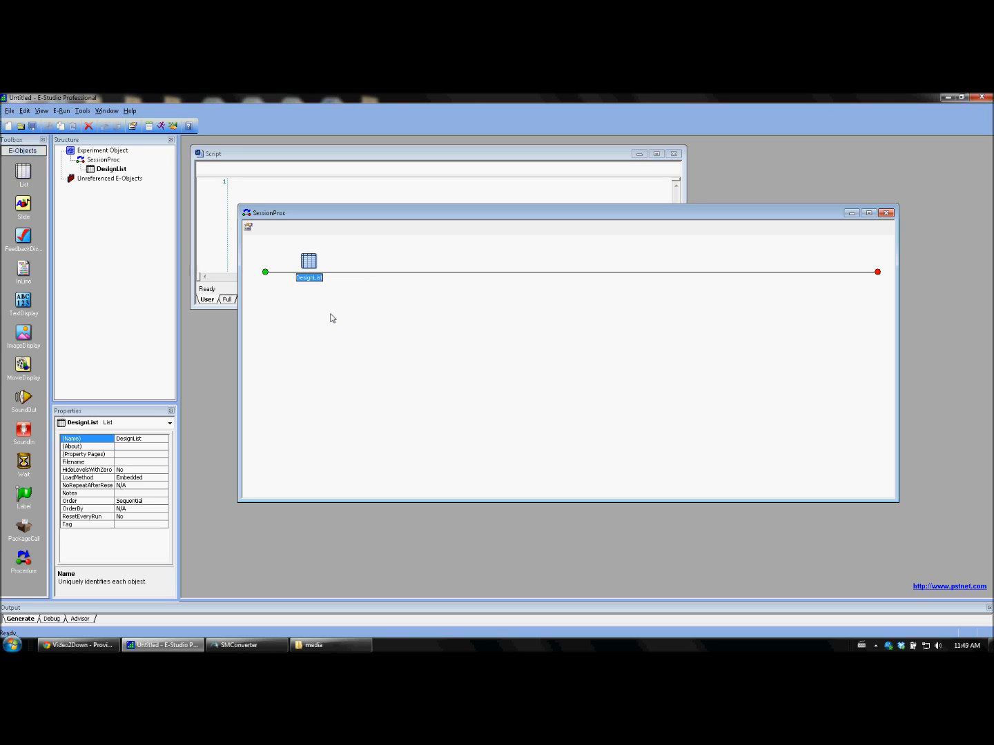
# Step: Open DesignList in a maximized view and add 3 attributes to it at once
pyautogui.doubleClick(312, 263)
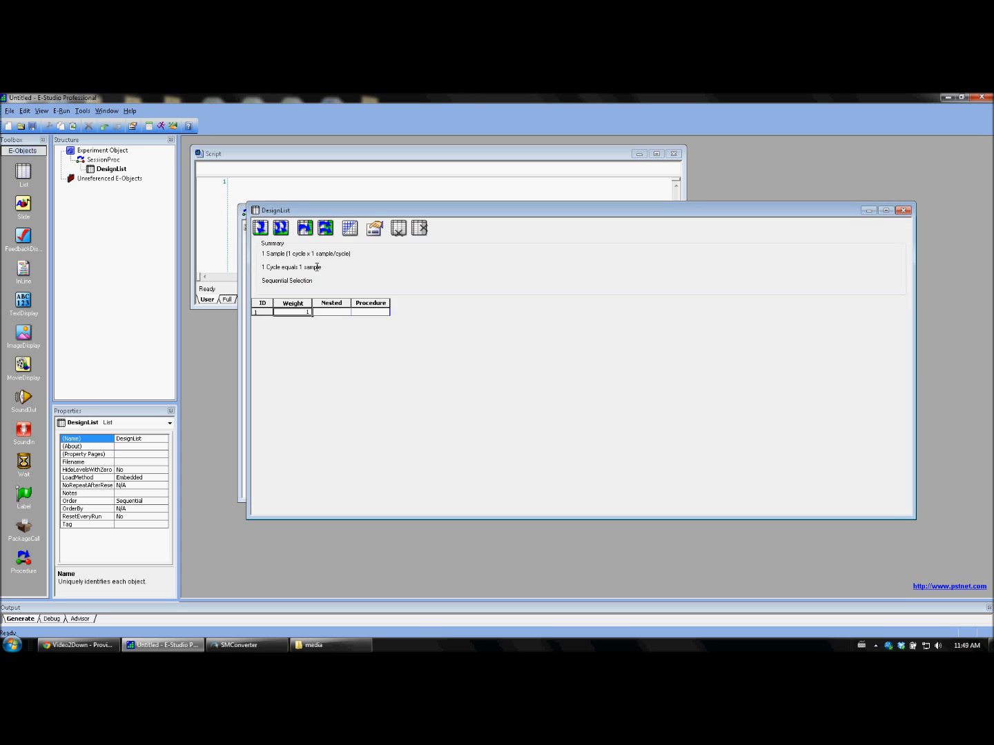
pyautogui.doubleClick(346, 211)
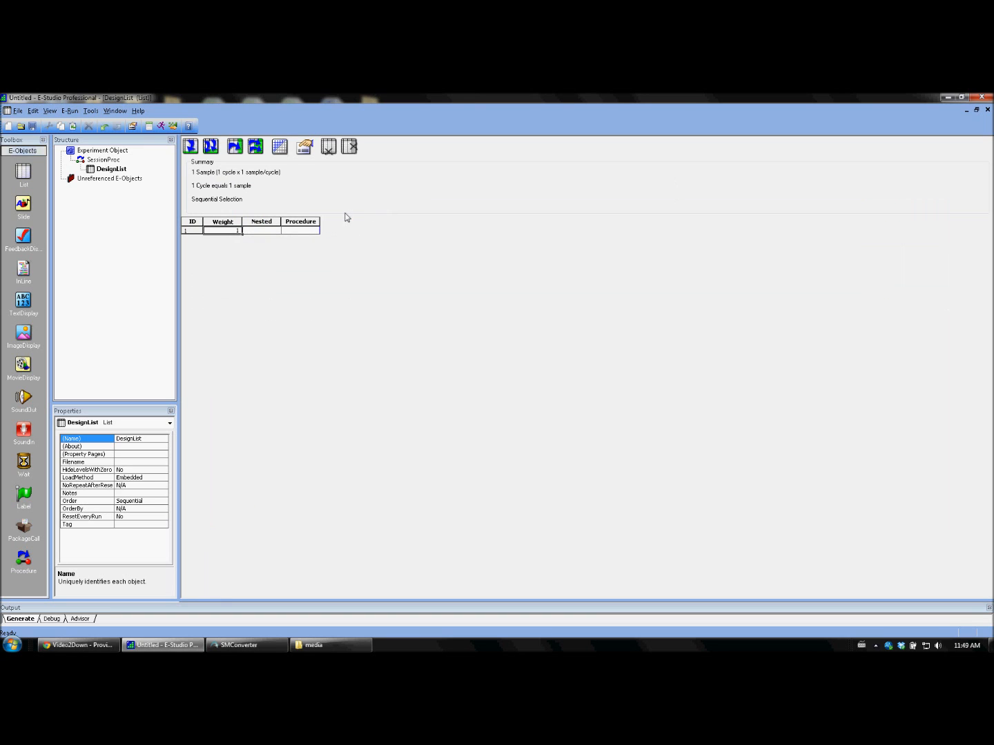
pyautogui.click(255, 147)
pyautogui.write('3')
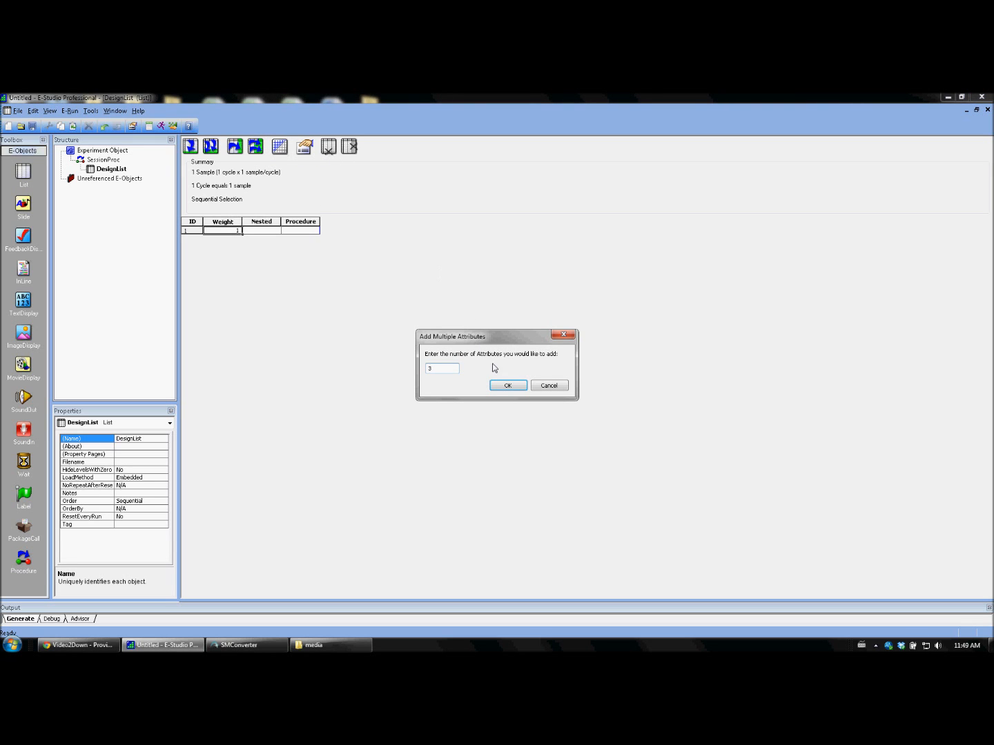
pyautogui.click(506, 385)
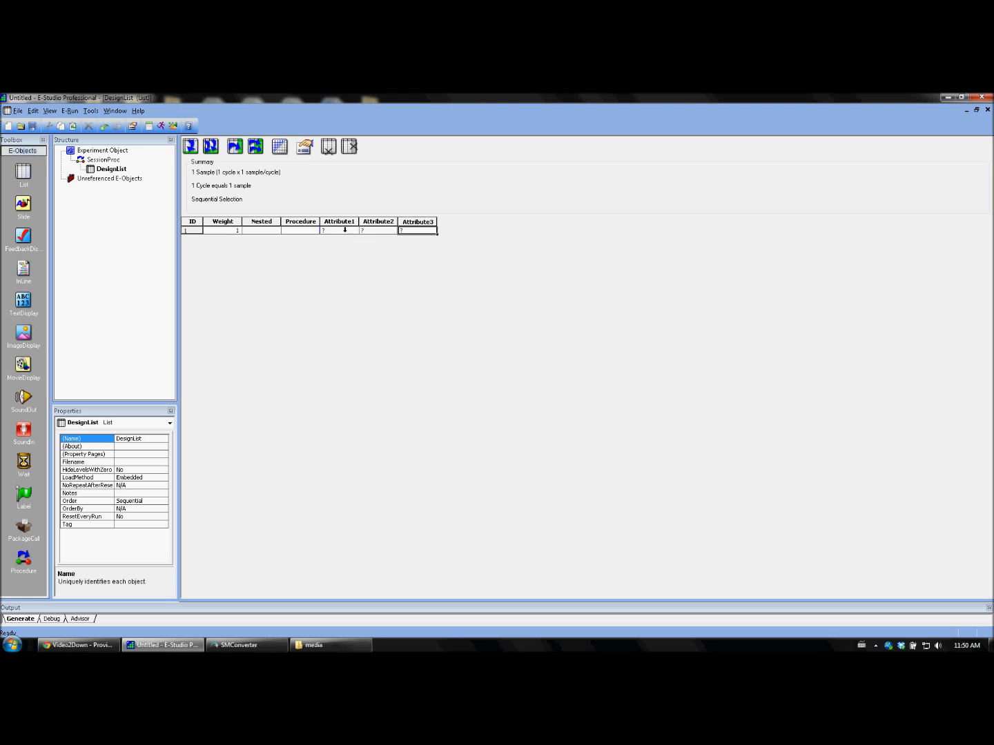
# Step: Rename the three new DesignList attributes as Condition, Stimulus and CorrectResponse
pyautogui.doubleClick(345, 229)
pyautogui.write('Condition')
pyautogui.press('Return')
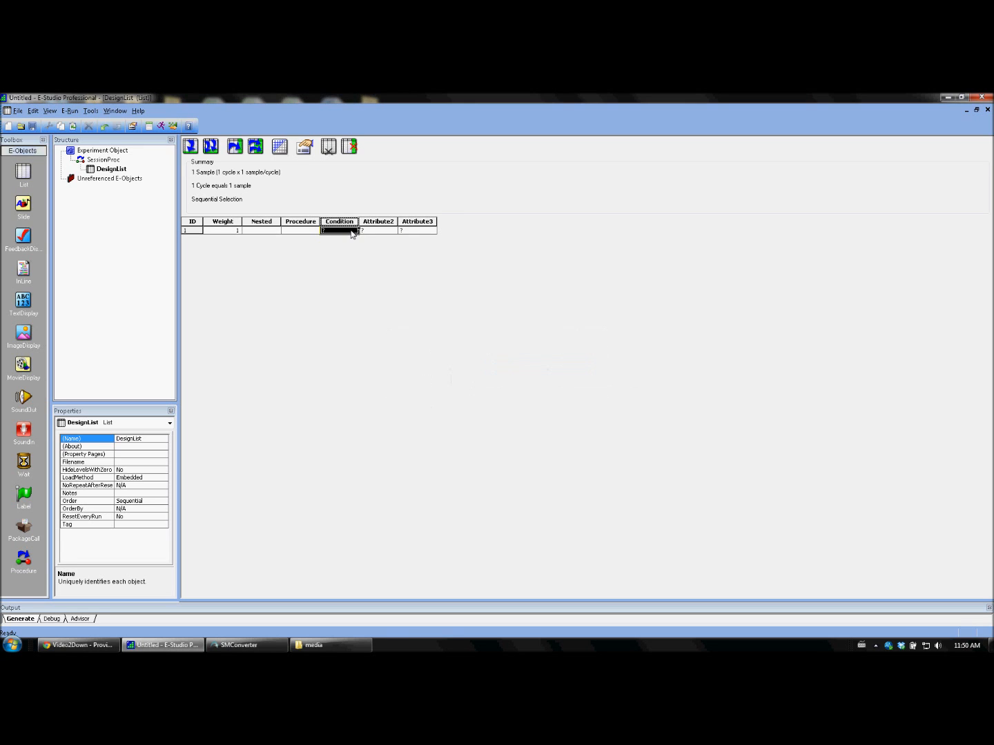
pyautogui.doubleClick(392, 225)
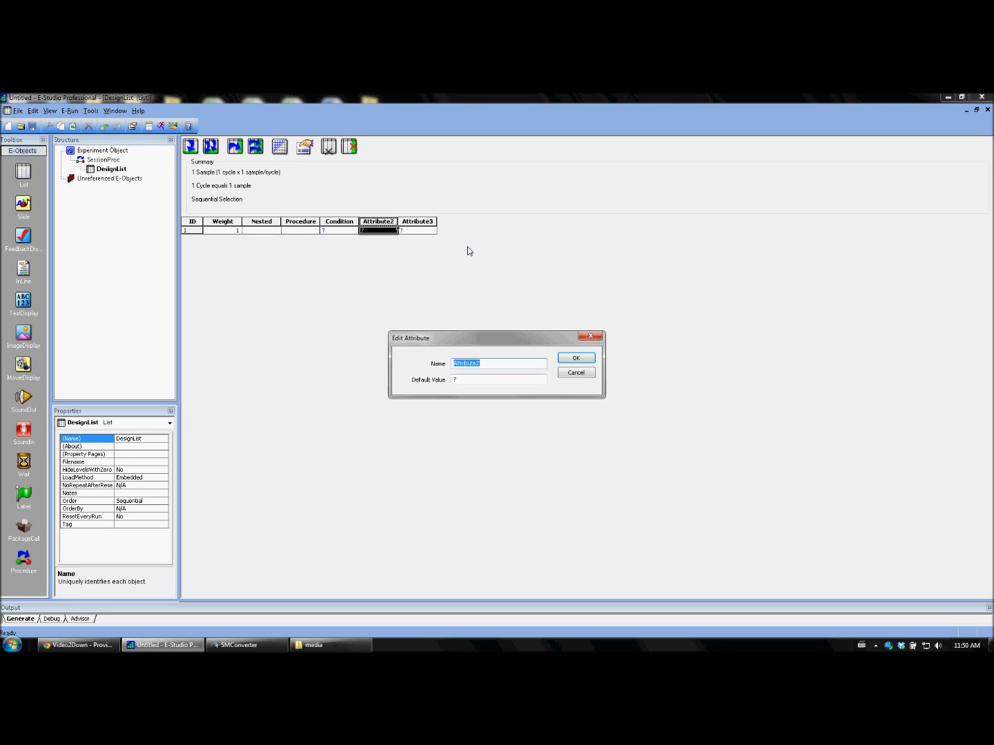
pyautogui.write('Stimulus')
pyautogui.press('Return')
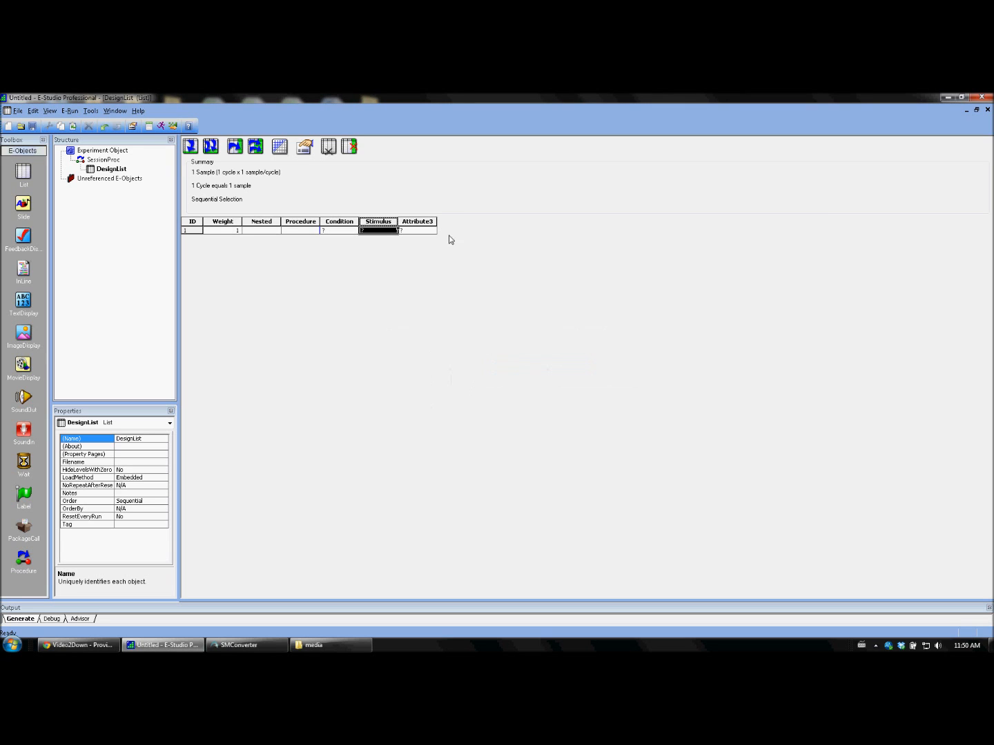
pyautogui.doubleClick(430, 223)
pyautogui.write('CorrectResponse')
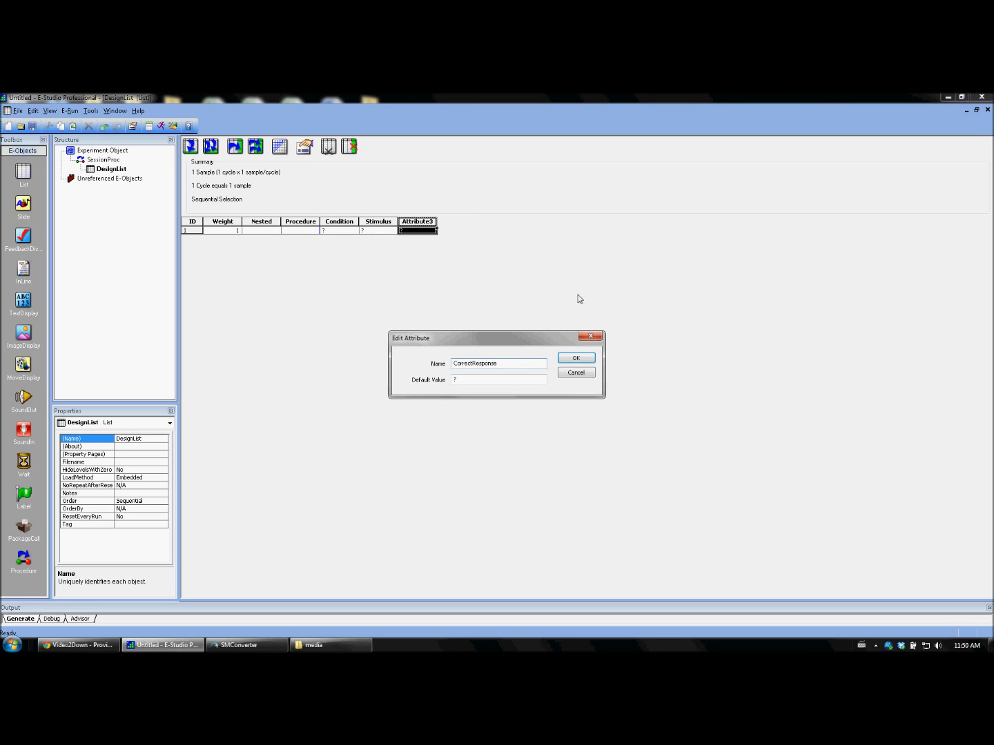
pyautogui.click(574, 358)
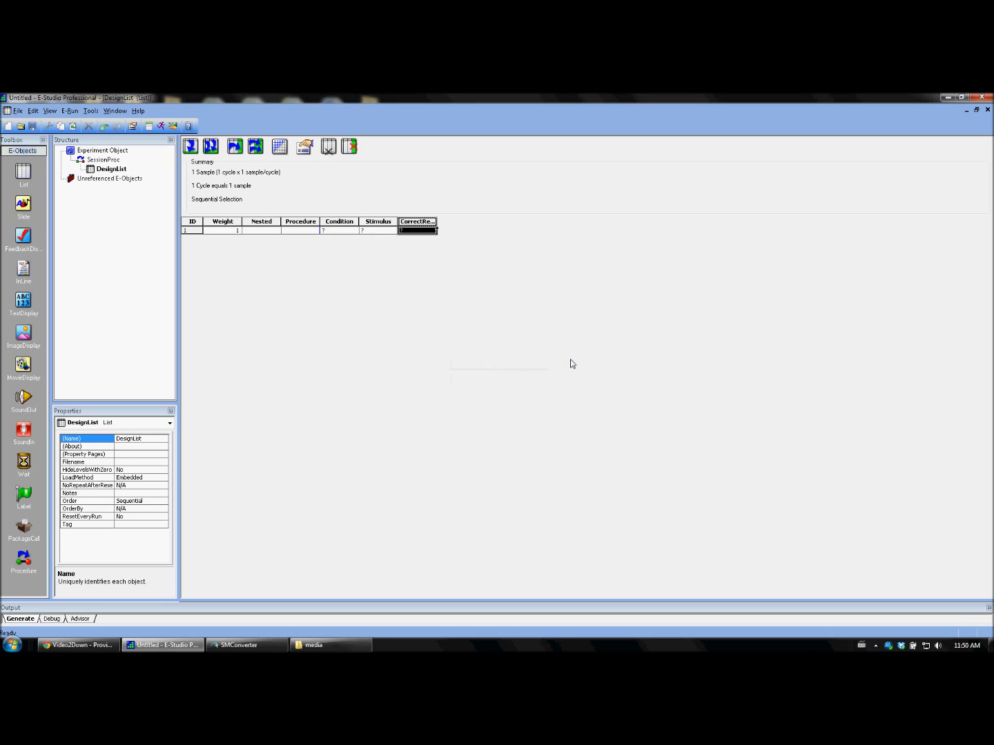
# Step: Add a second level to DesignList and assign TrialProc to both rows, creating it as the default procedure for new levels
pyautogui.click(191, 146)
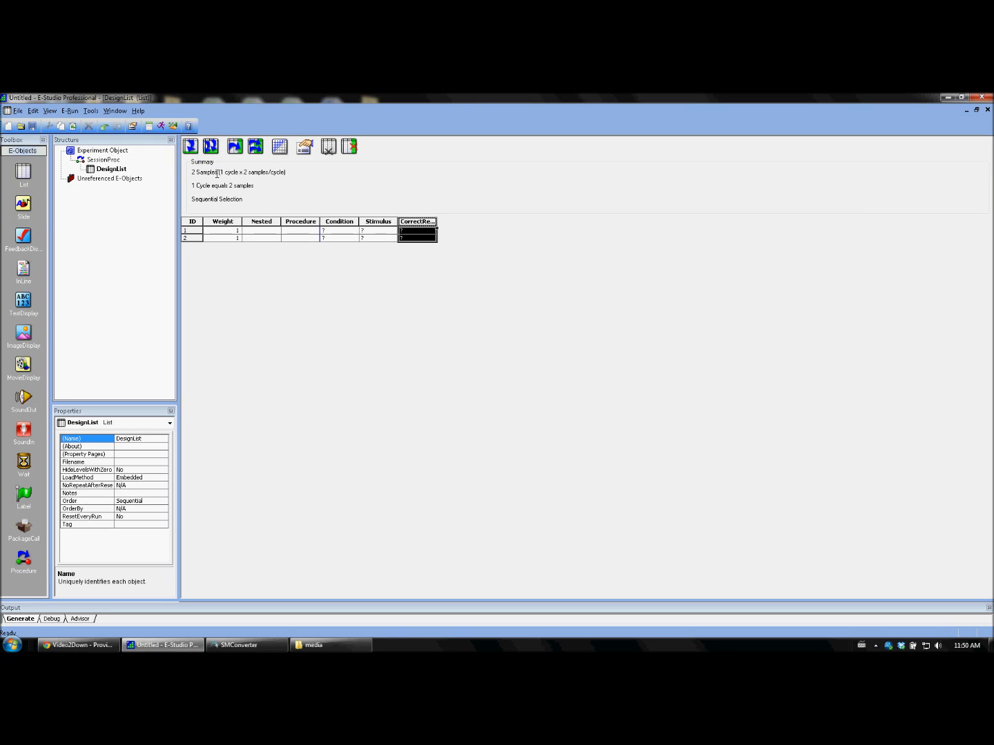
pyautogui.click(295, 231)
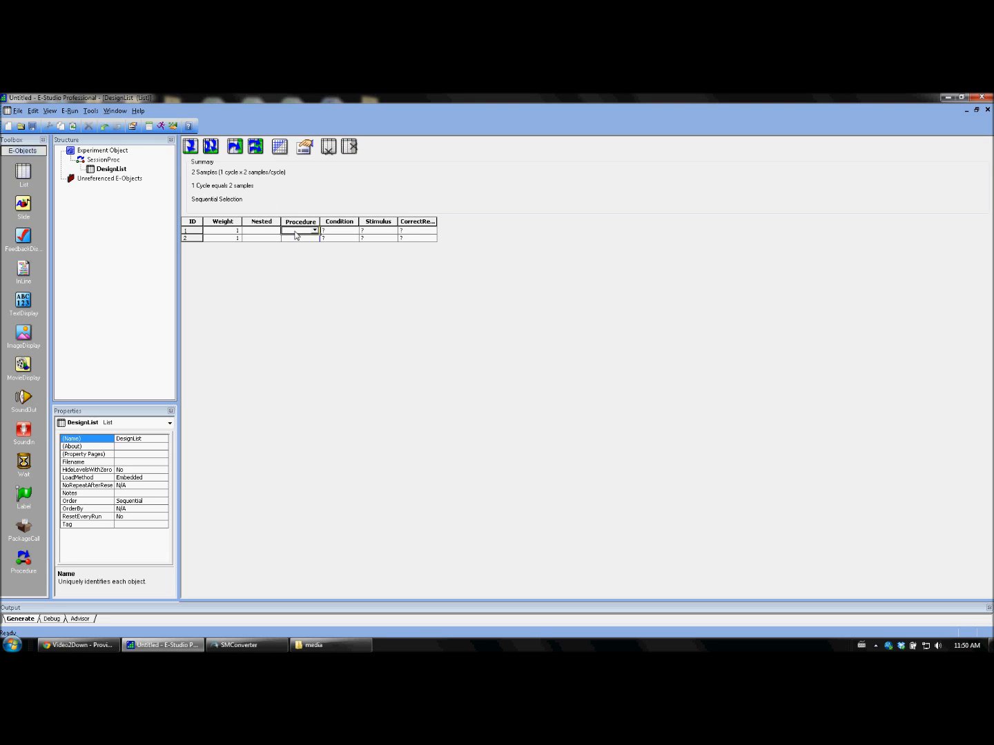
pyautogui.write('TrialProc')
pyautogui.press('Return')
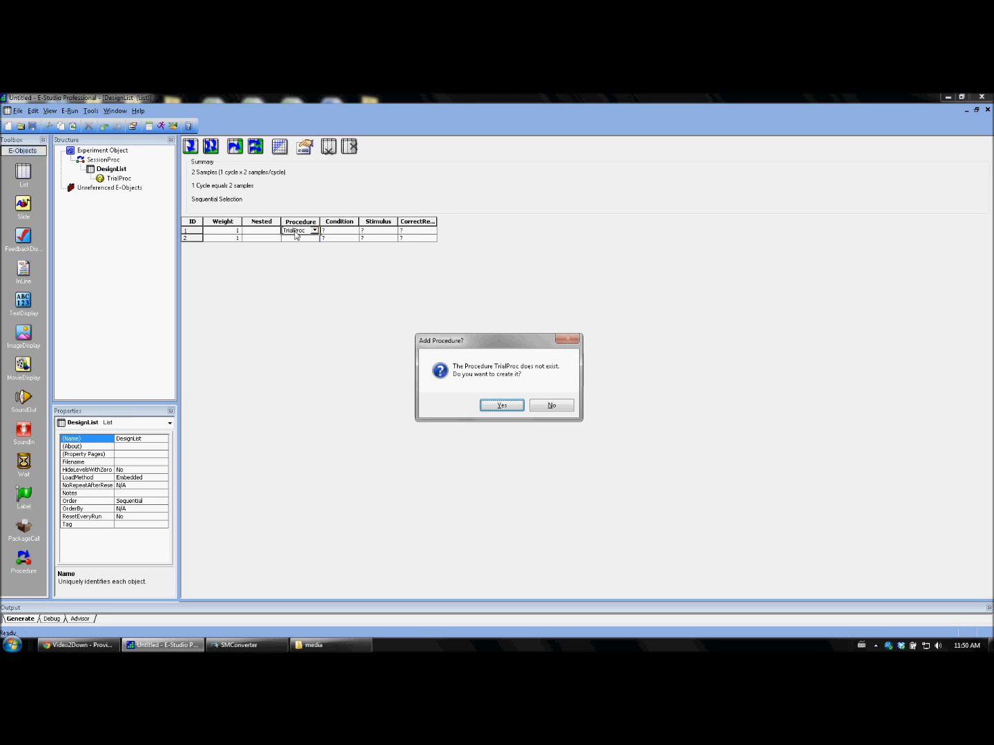
pyautogui.click(501, 406)
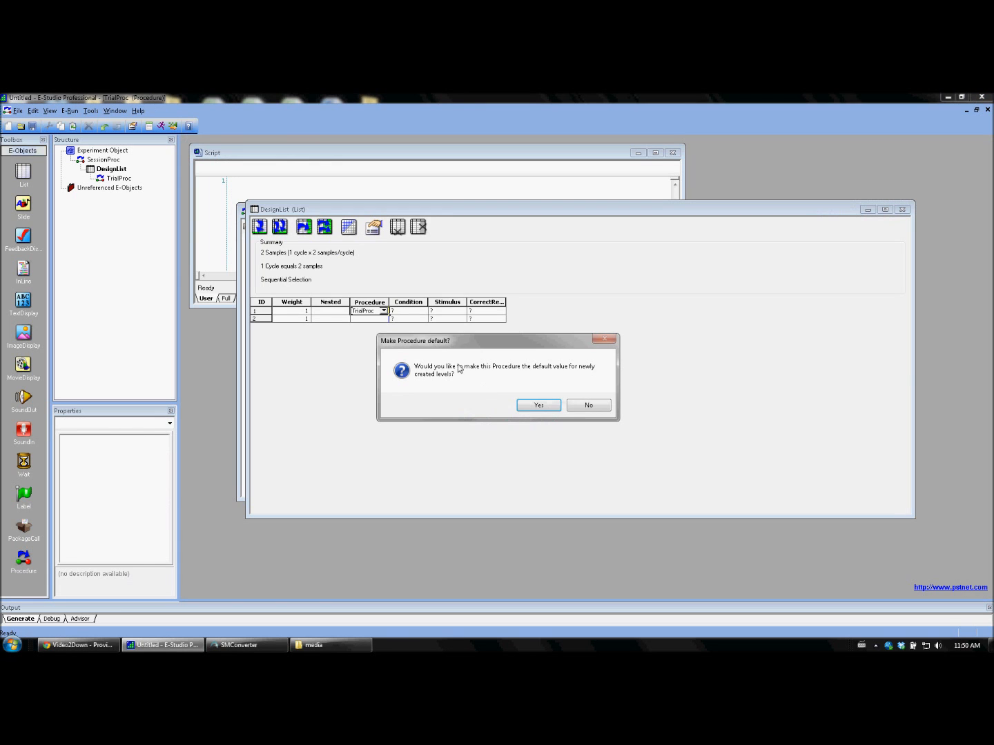
pyautogui.click(542, 406)
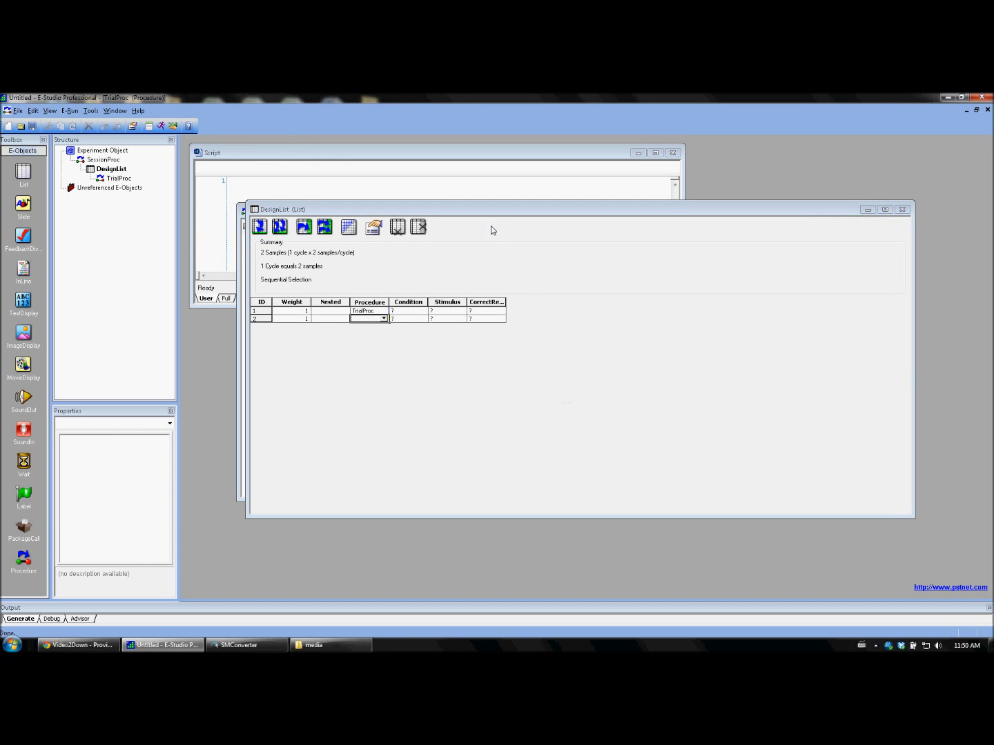
pyautogui.doubleClick(482, 211)
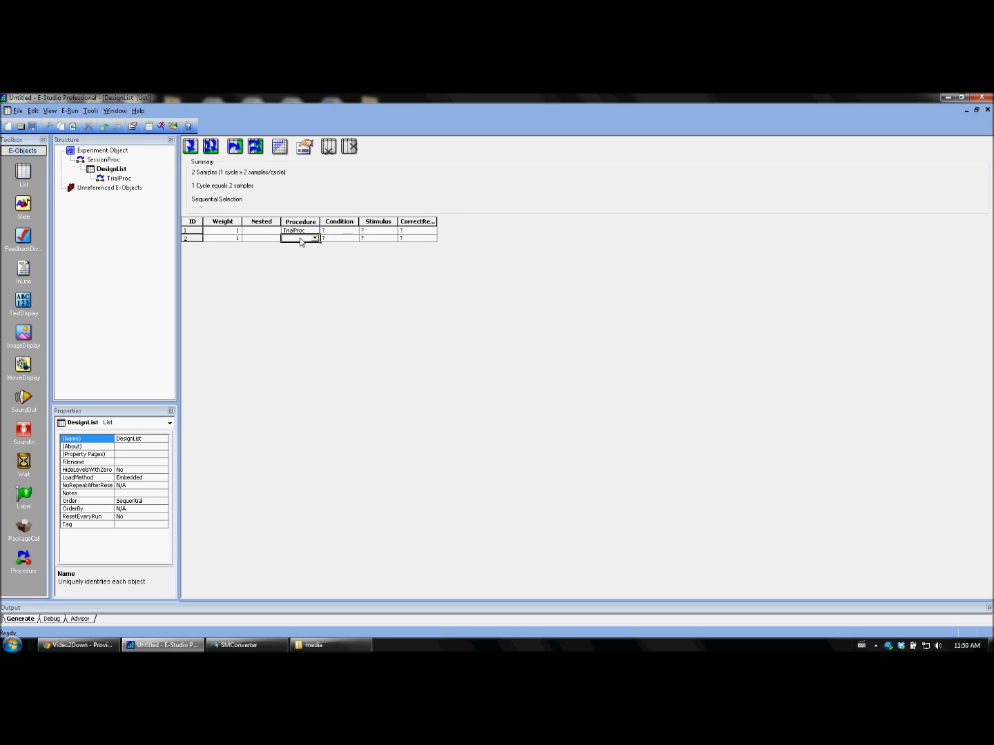
pyautogui.write('TrialProc')
# Step: Fill the Condition attribute with Word for the first level and NonWord for the second
pyautogui.click(347, 231)
pyautogui.write('Word')
pyautogui.press('Return')
pyautogui.write('NonWord')
pyautogui.press('Return')
# Step: Enter the stimuli cat and jop for levels 1 and 2, with correct responses 1 and 2 respectively
pyautogui.write('cat')
pyautogui.press('Return')
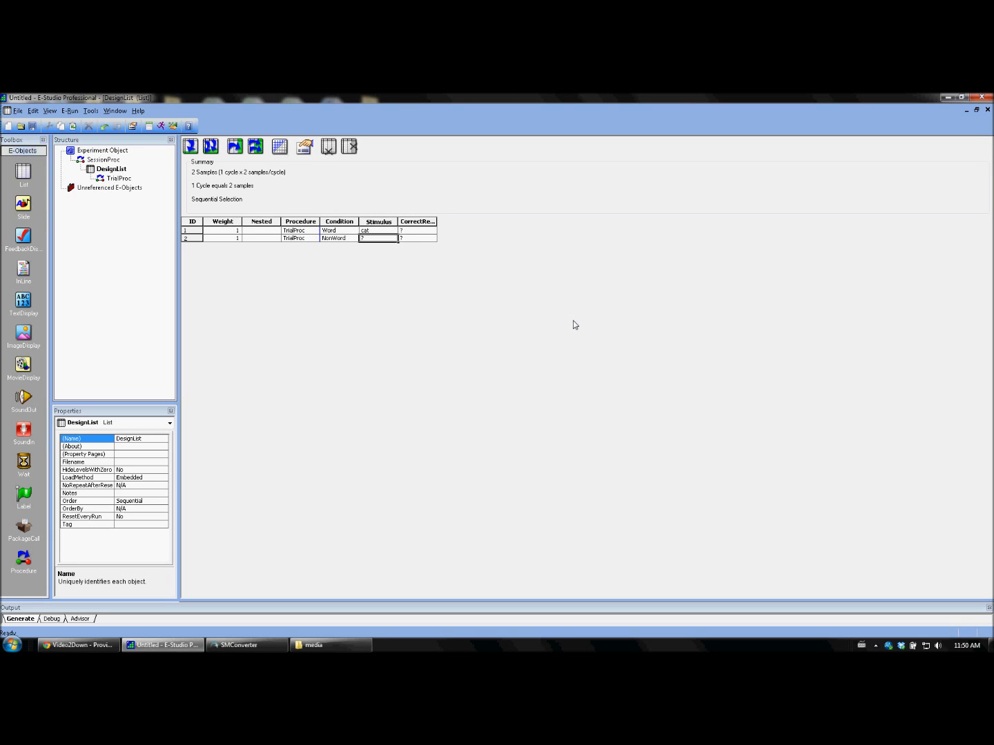
pyautogui.write('jop')
pyautogui.press('Return')
pyautogui.write('1')
pyautogui.press('Return')
pyautogui.write('2')
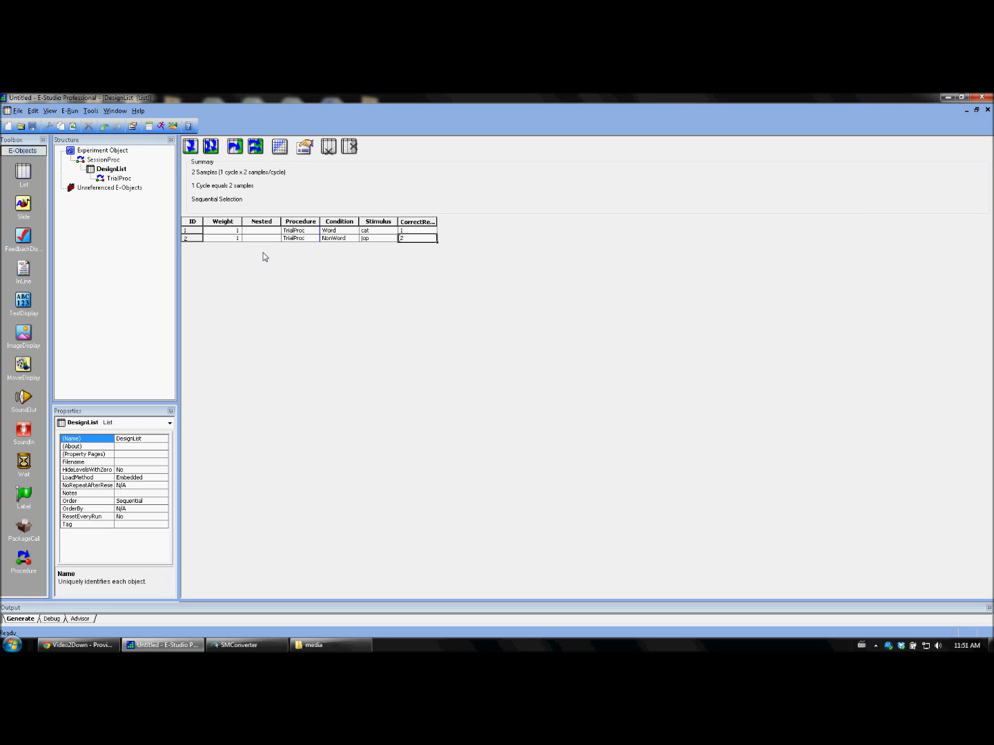
# Step: Open the TrialProc procedure and place two TextDisplay objects on its timeline
pyautogui.doubleClick(119, 179)
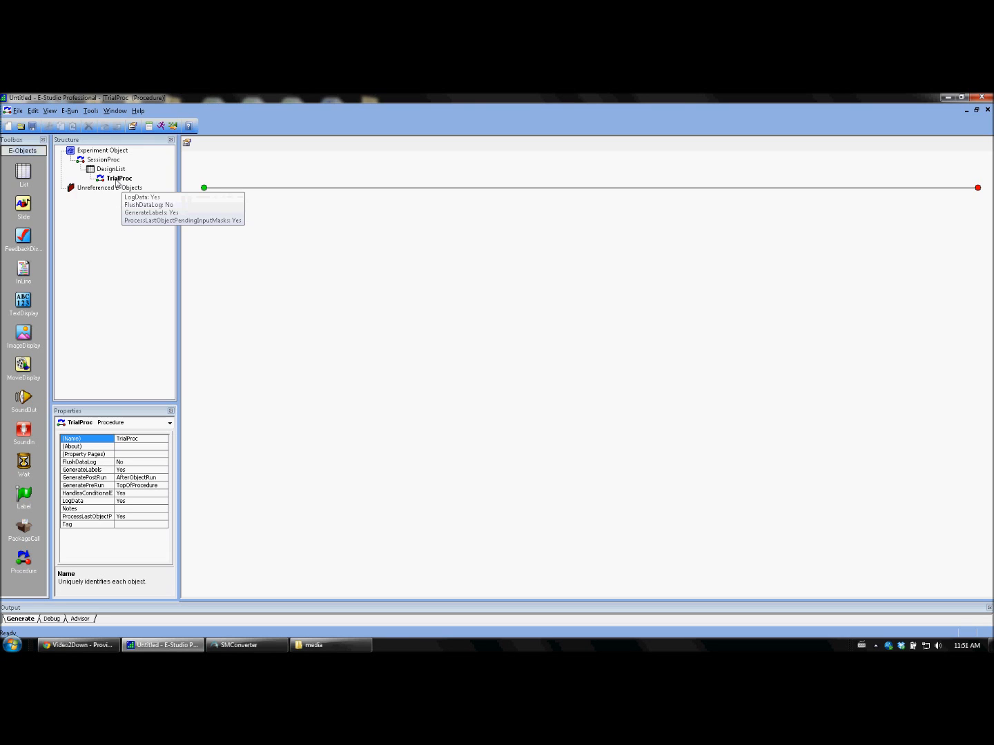
pyautogui.moveTo(31, 295); pyautogui.dragTo(221, 240)
pyautogui.moveTo(25, 301); pyautogui.dragTo(304, 229)
# Step: Rename the first TextDisplay on the TrialProc timeline as Fixation
pyautogui.click(247, 195)
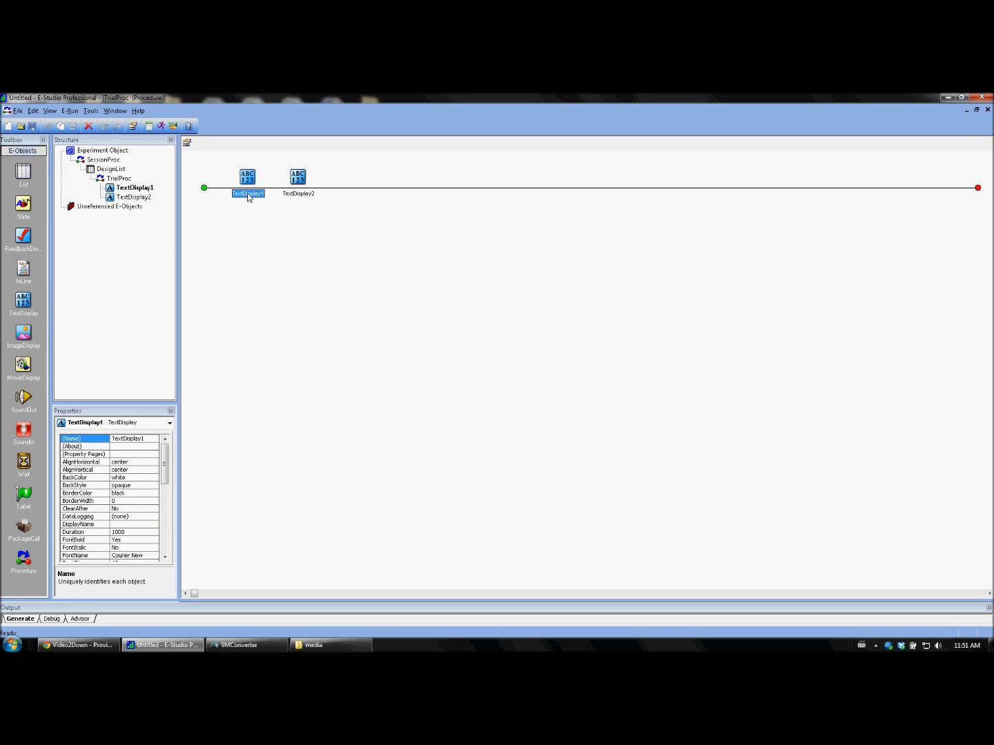
pyautogui.rightClick(248, 197)
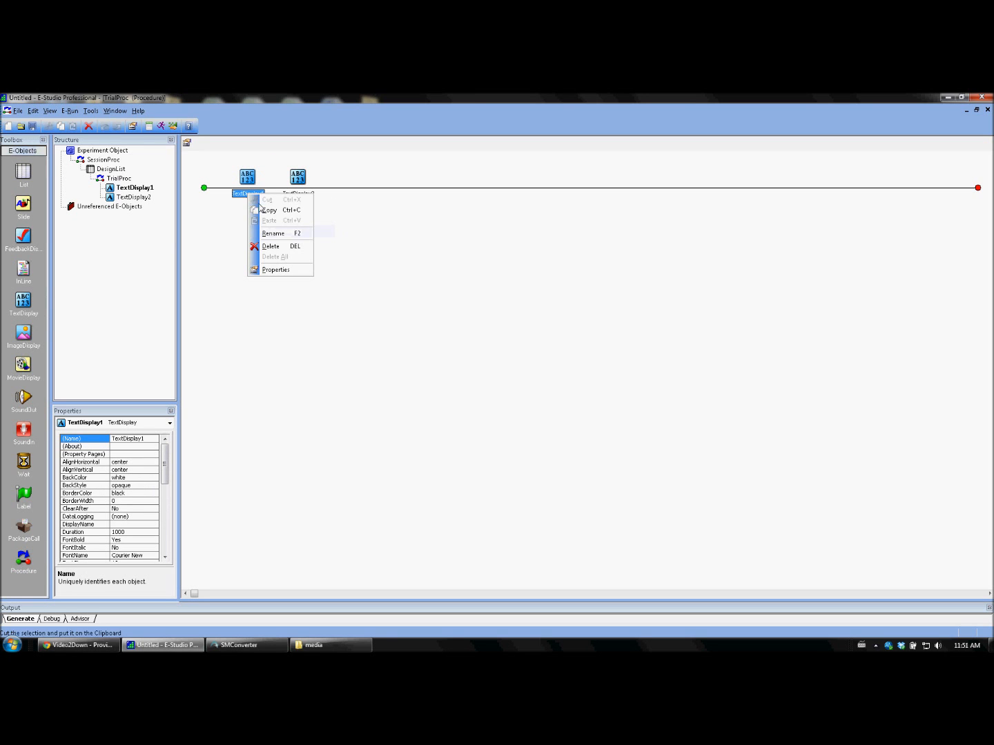
pyautogui.click(273, 234)
pyautogui.write('Fixation')
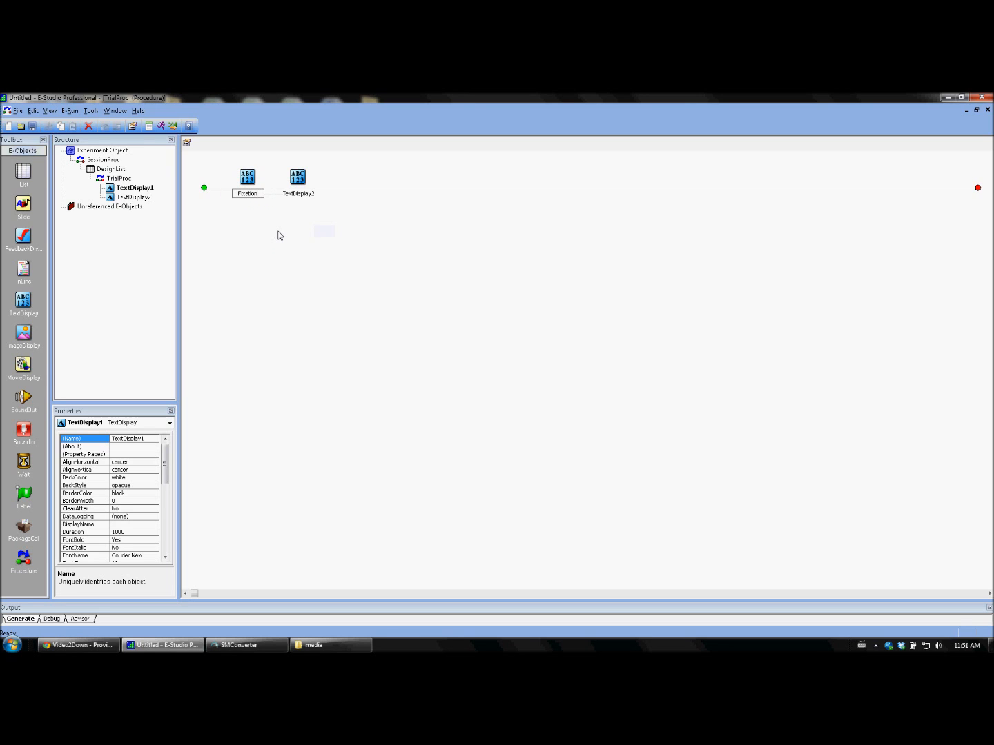
pyautogui.press('Return')
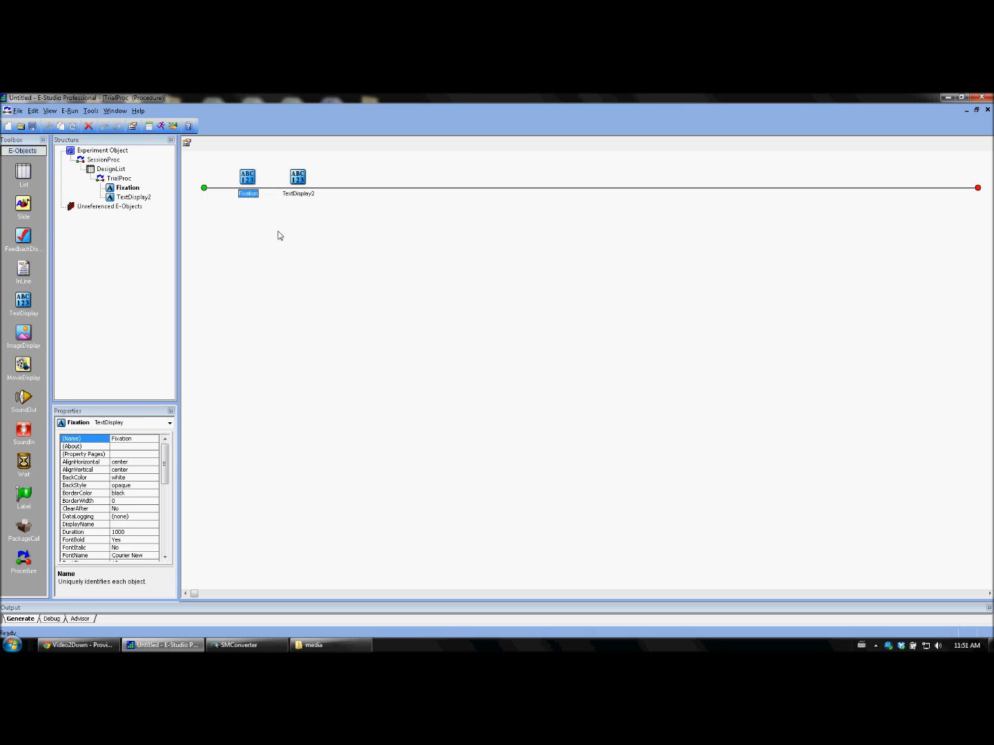
# Step: Rename the second TextDisplay on the TrialProc timeline as Probe
pyautogui.click(303, 195)
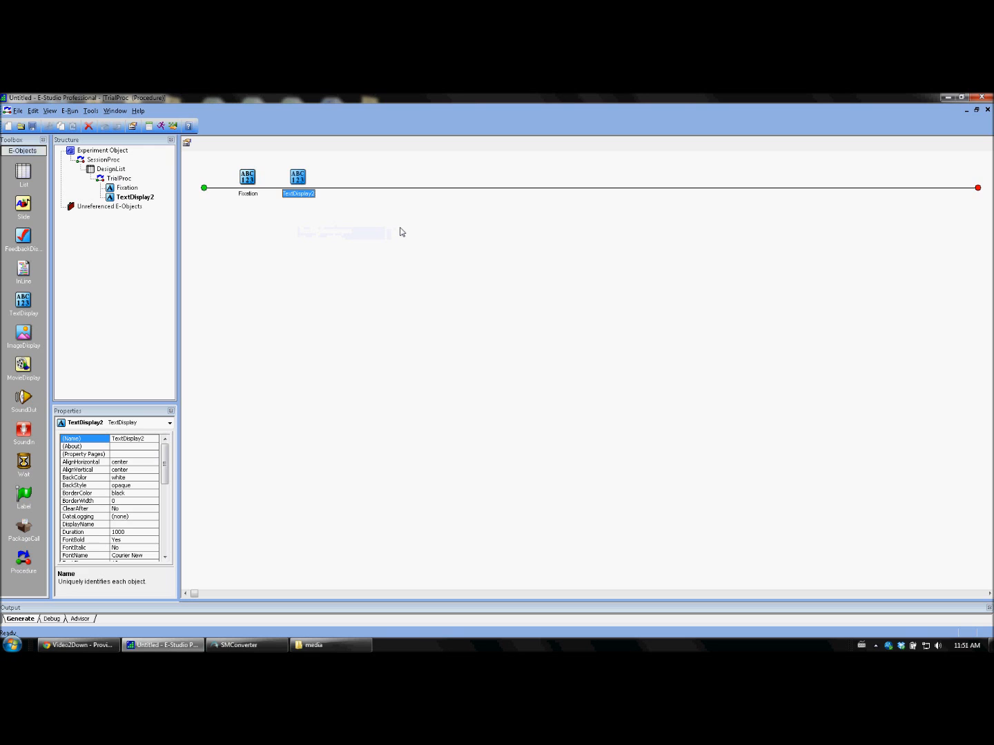
pyautogui.rightClick(311, 194)
pyautogui.click(337, 233)
pyautogui.write('Probe')
pyautogui.press('Return')
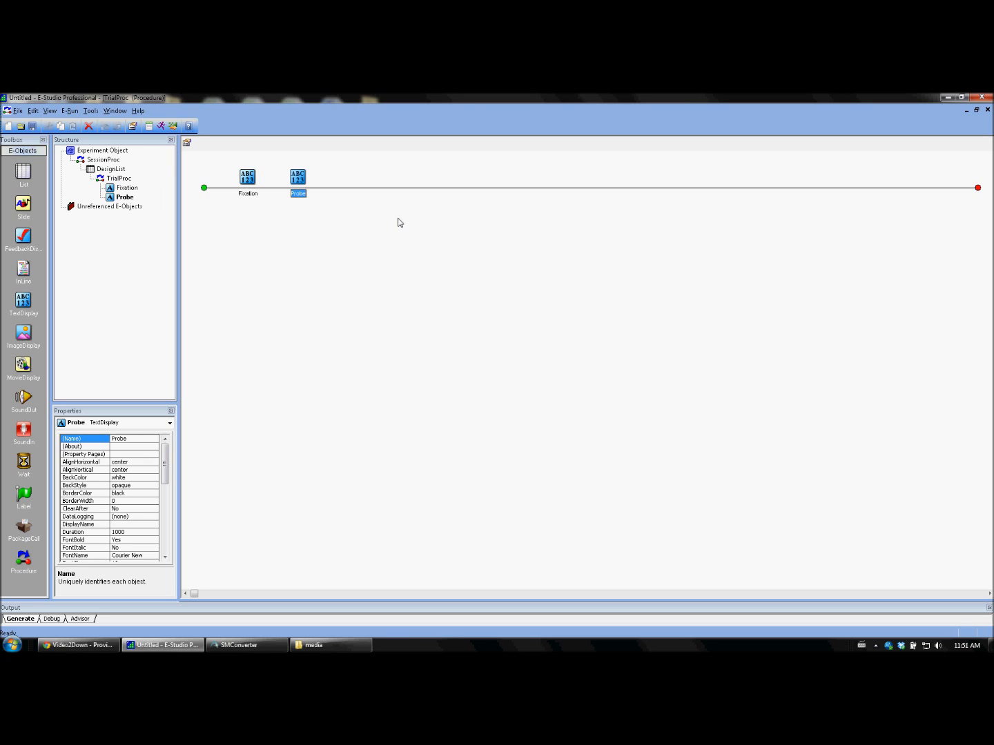
# Step: Enter + as the Fixation display's text, then review its duration and input properties and accept them
pyautogui.doubleClick(247, 179)
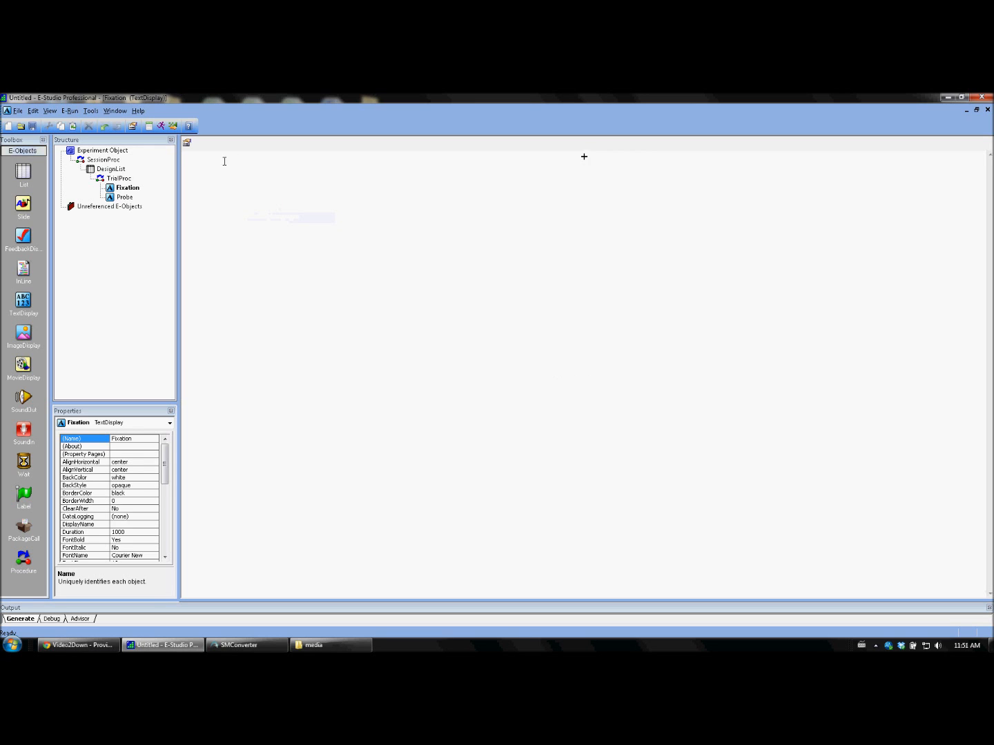
pyautogui.click(187, 144)
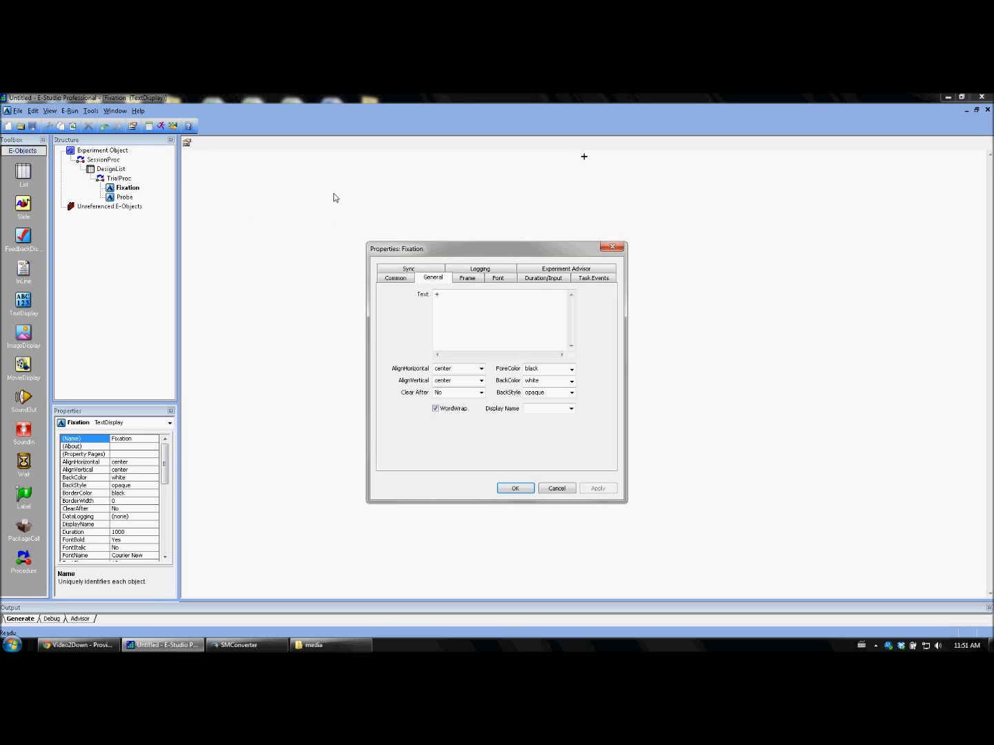
pyautogui.click(540, 280)
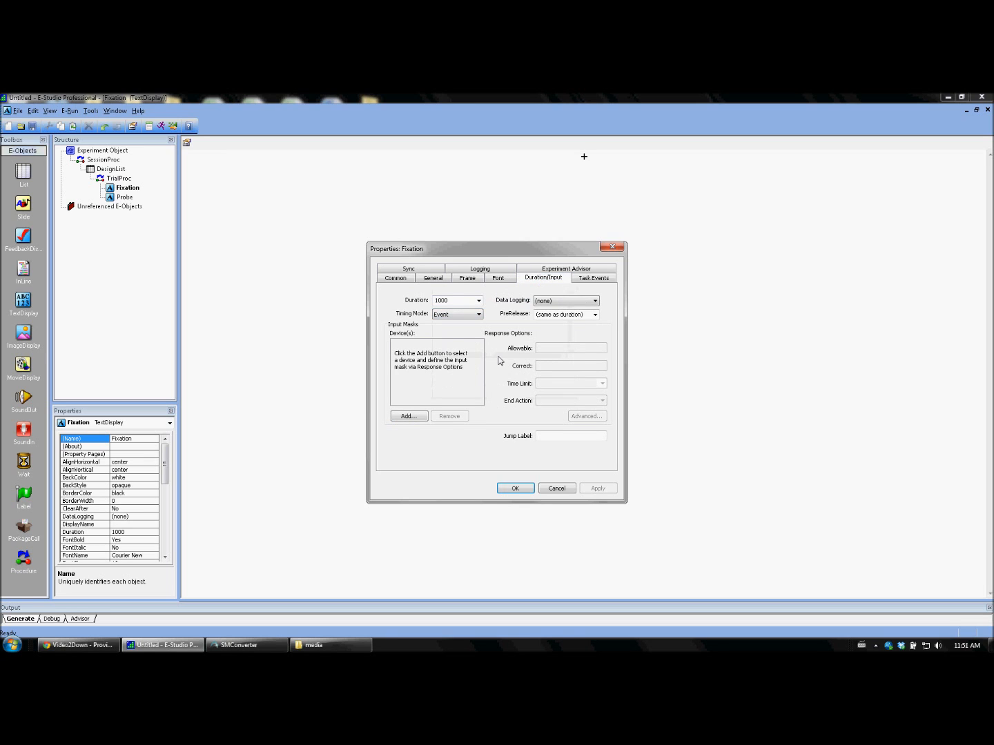
pyautogui.click(517, 488)
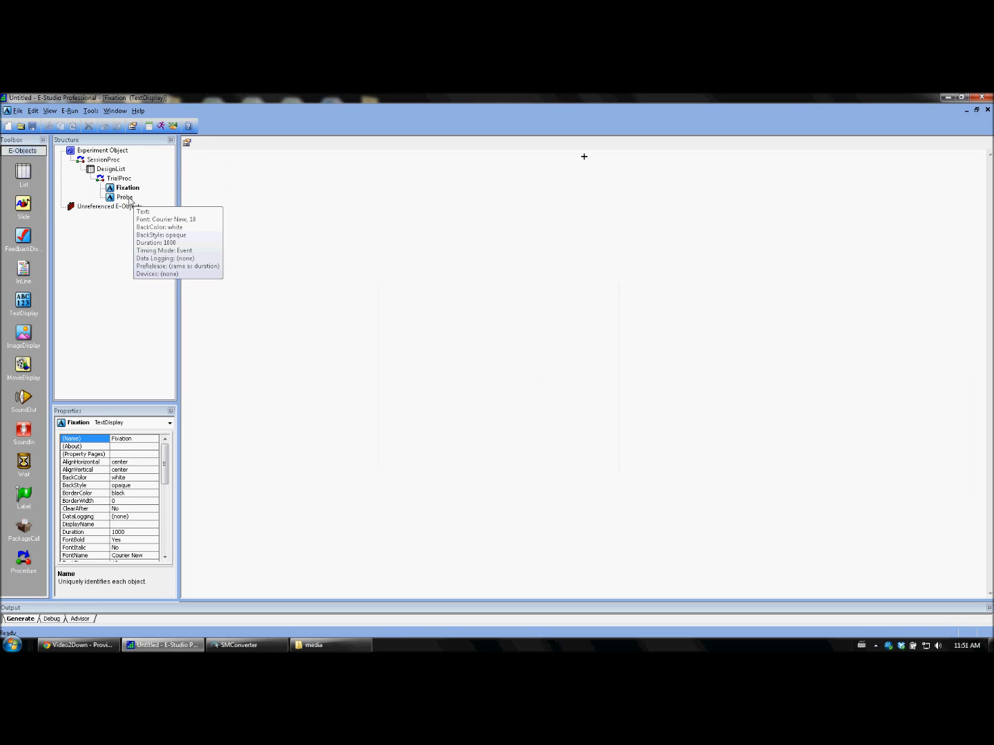
# Step: Set the Probe display's text to the attribute reference [Stimulus] in its properties
pyautogui.doubleClick(127, 198)
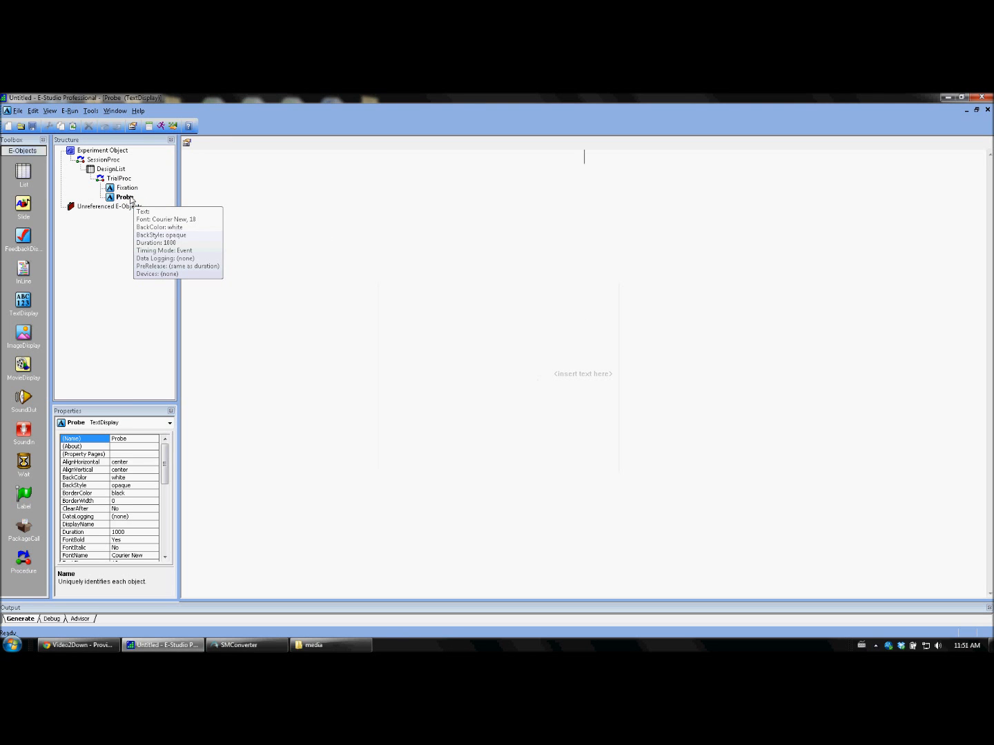
pyautogui.click(458, 302)
pyautogui.write('[Stimulus]')
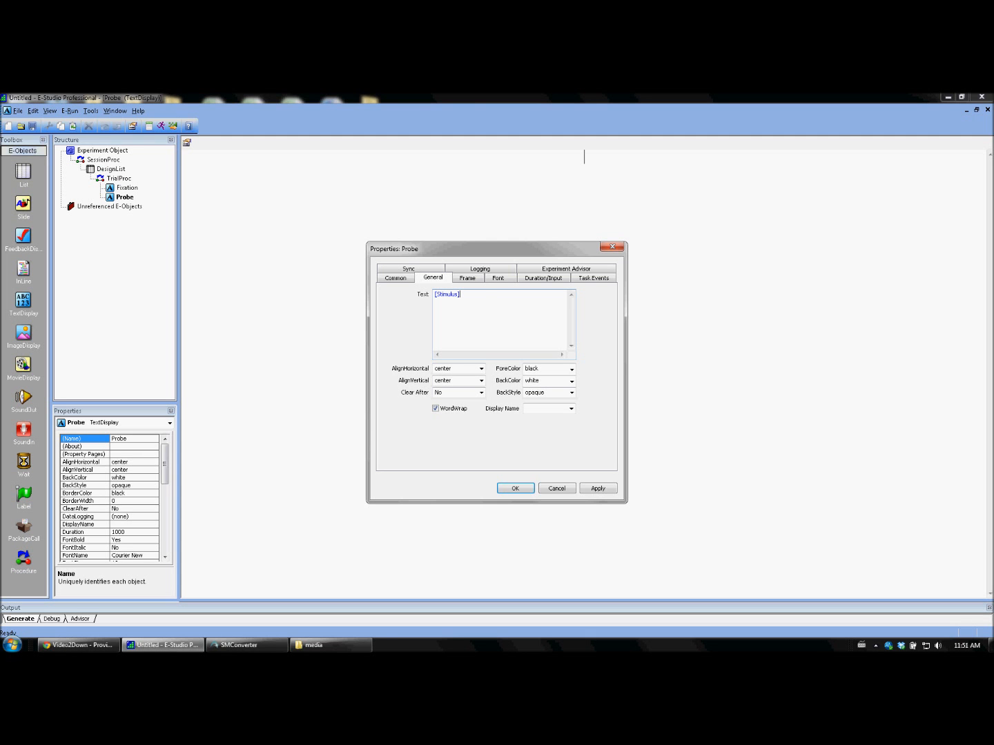
# Step: Set the Probe display's duration to 2000 and add the keyboard as its input device
pyautogui.click(545, 278)
pyautogui.click(468, 305)
pyautogui.doubleClick(454, 305)
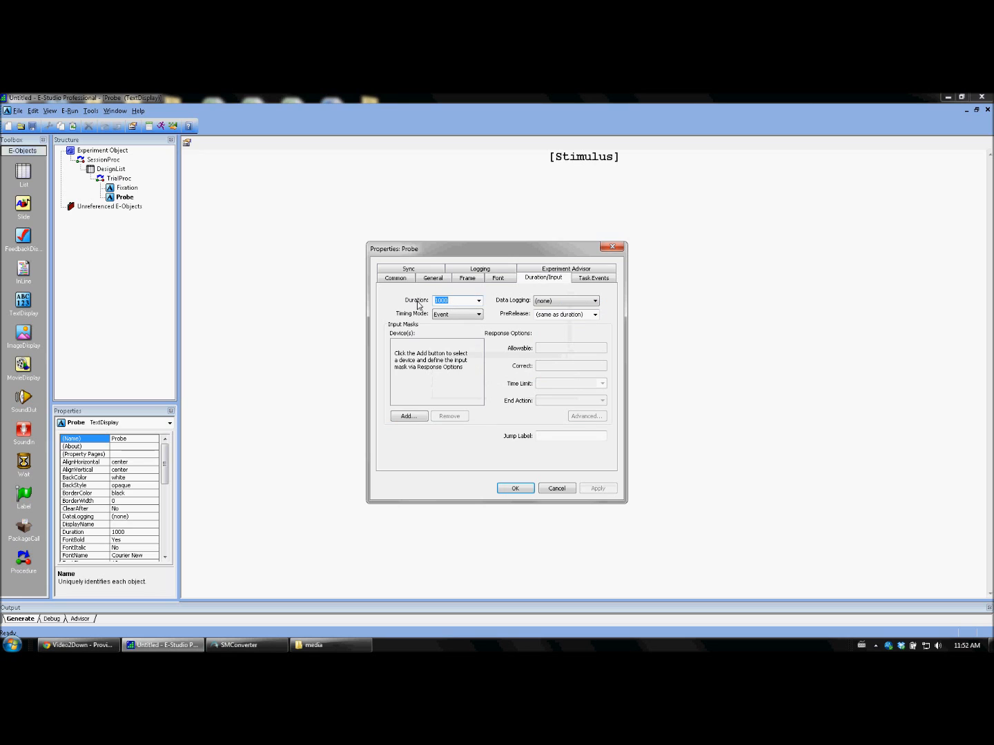
pyautogui.write('2')
pyautogui.click(414, 417)
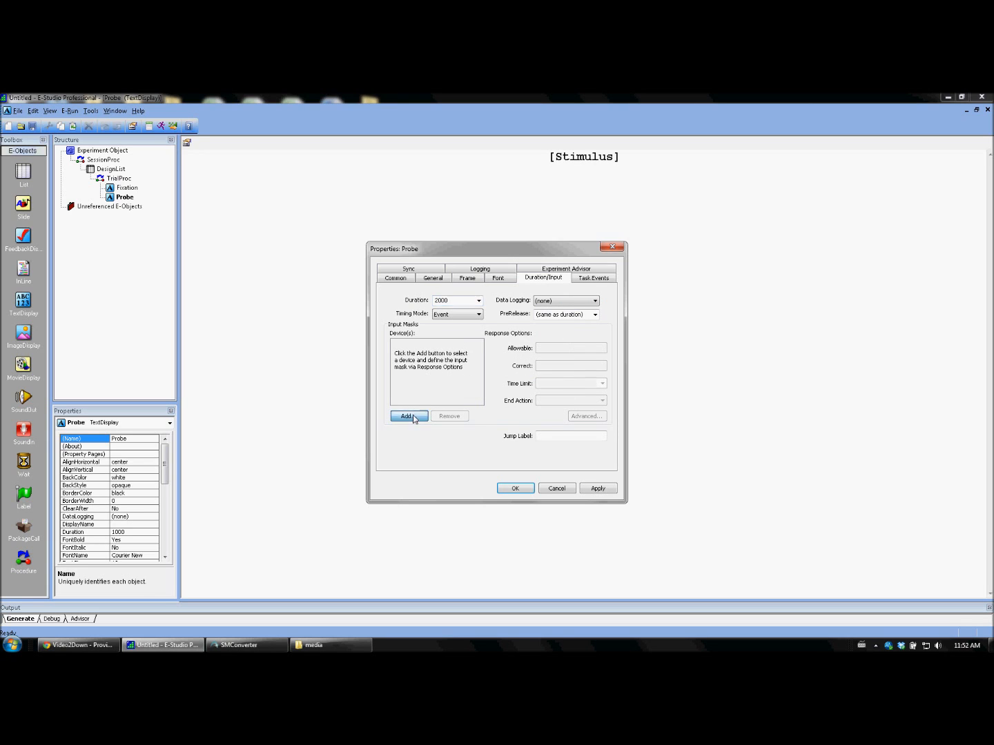
pyautogui.click(433, 333)
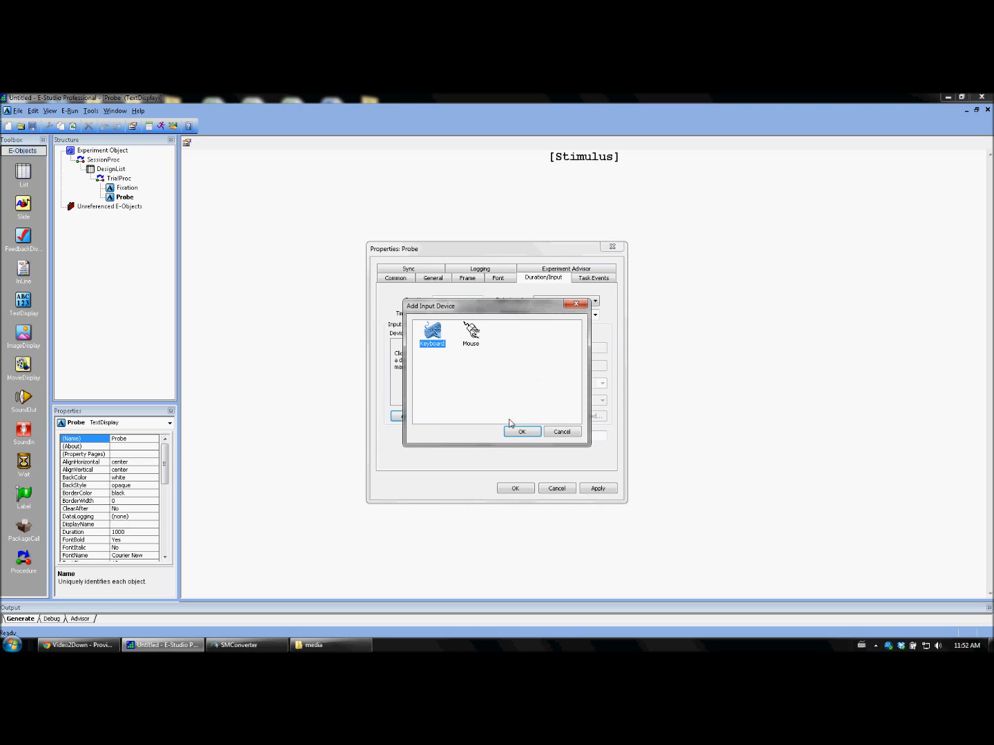
pyautogui.click(519, 432)
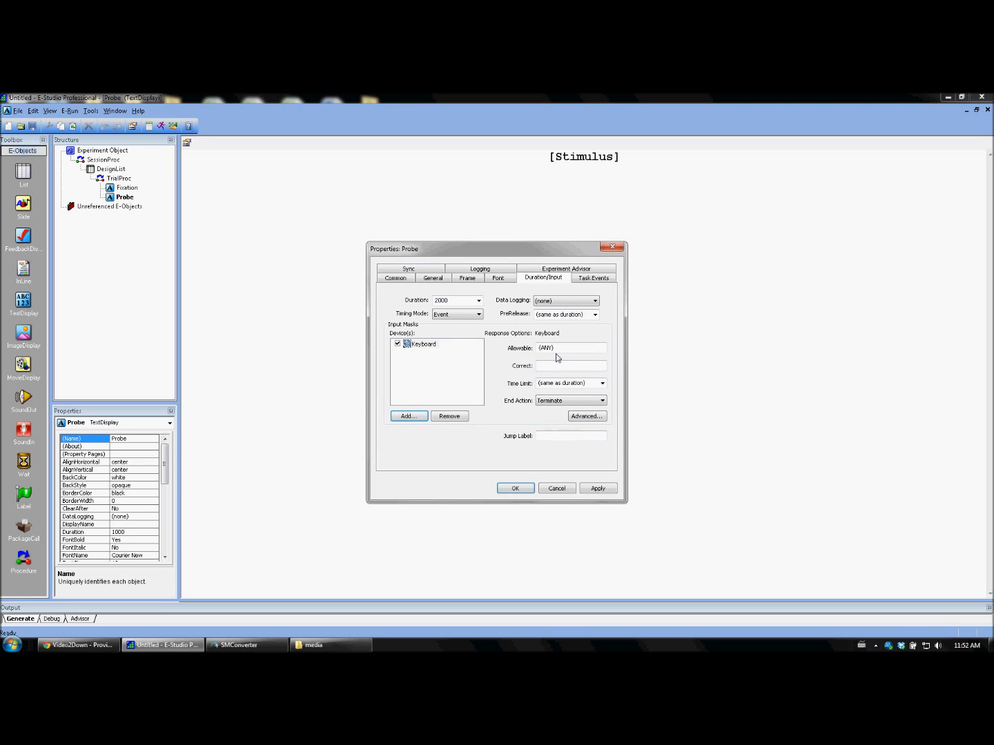
# Step: Set the Probe keyboard's allowable responses to 12 and its correct response to the attribute reference [CorrectResponse]
pyautogui.click(569, 354)
pyautogui.write('12')
pyautogui.click(561, 367)
pyautogui.write('[CorrectResponse')
# Step: Set the Probe display's data logging to Standard and accept its properties
pyautogui.click(552, 304)
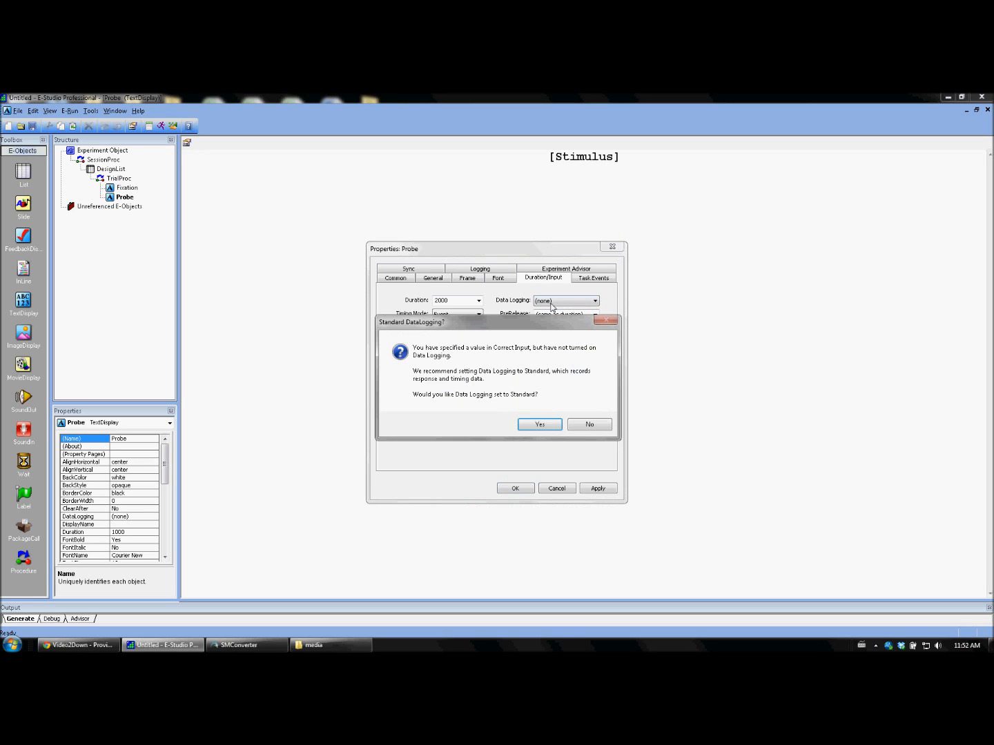
pyautogui.click(558, 426)
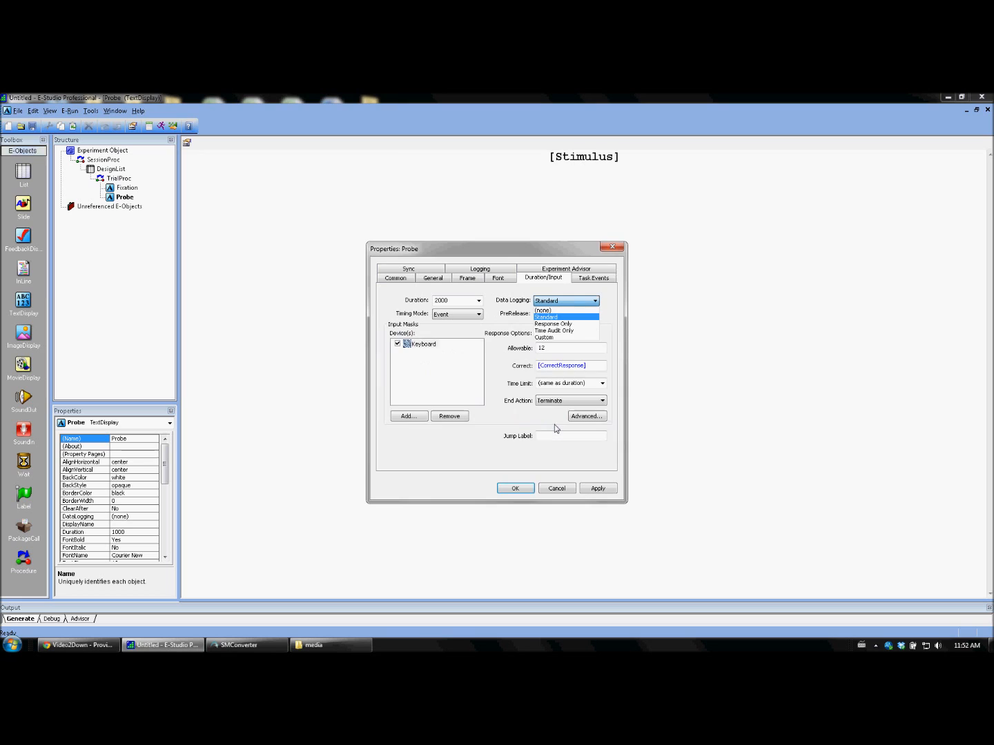
pyautogui.click(547, 317)
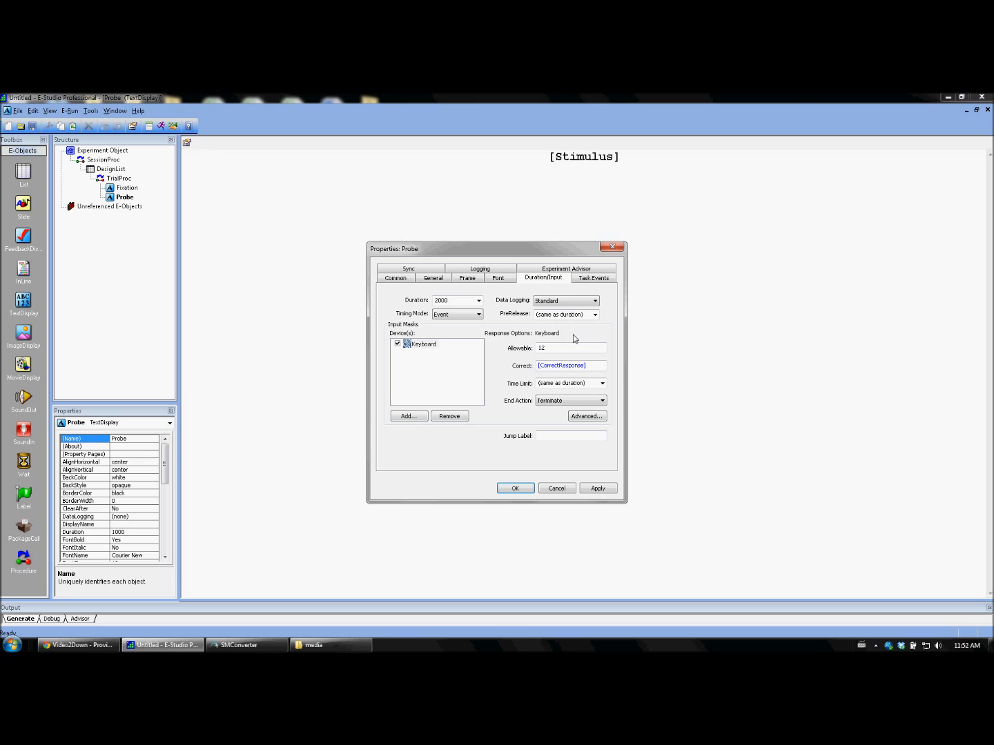
pyautogui.click(525, 488)
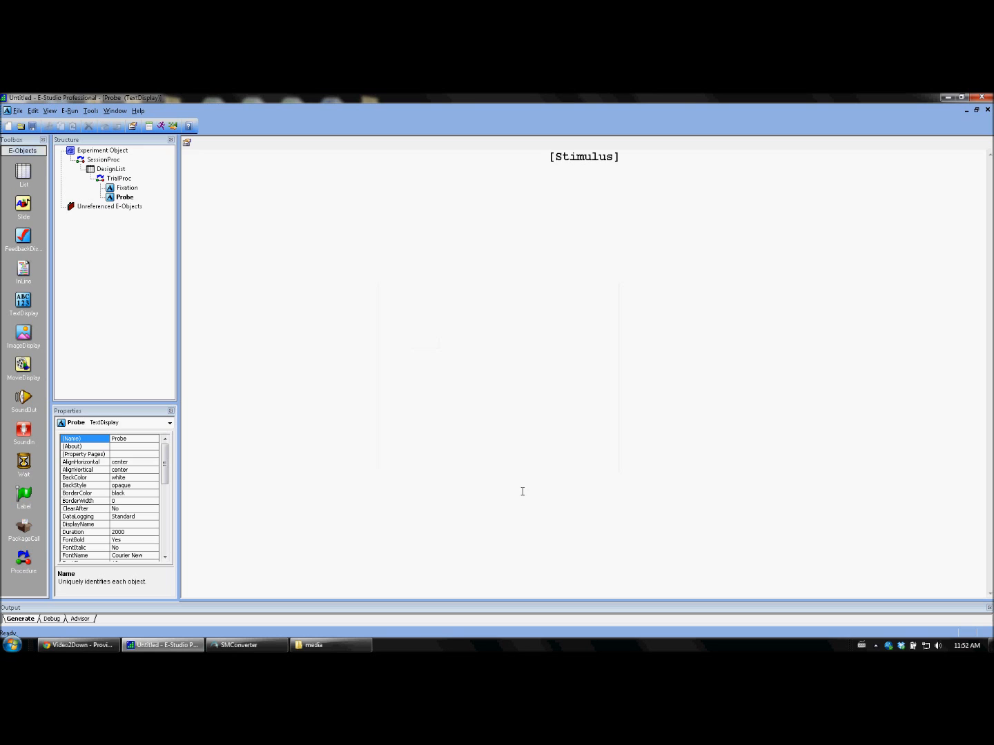
# Step: Start saving the experiment under a new name and create a NestedTutorial folder on the Desktop for it
pyautogui.click(17, 111)
pyautogui.click(41, 154)
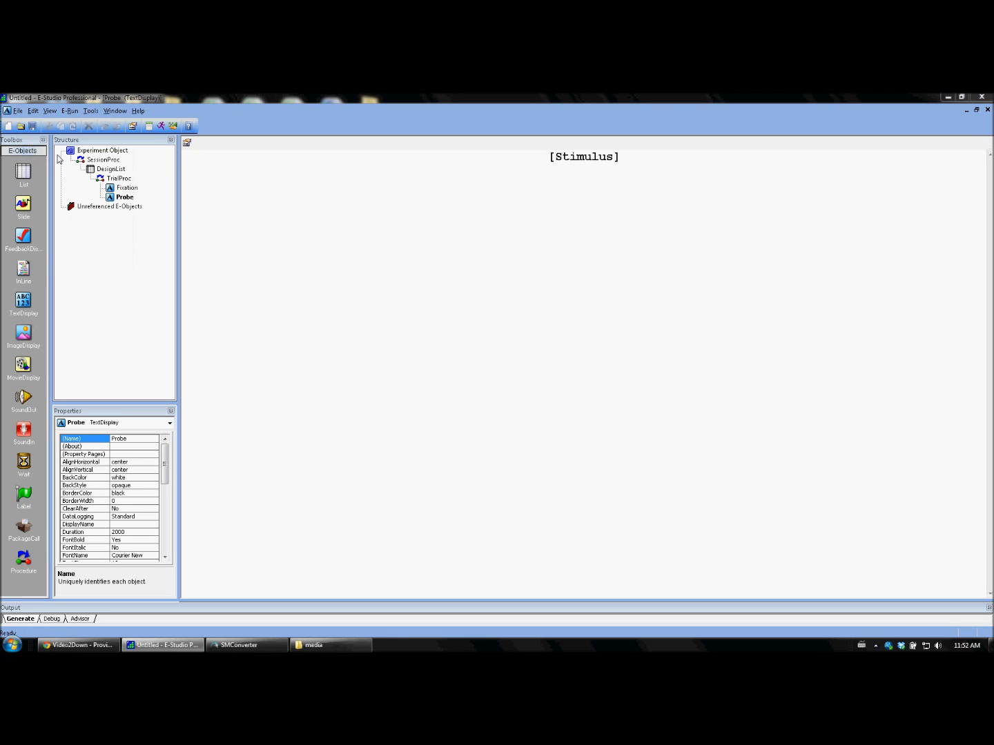
pyautogui.click(378, 307)
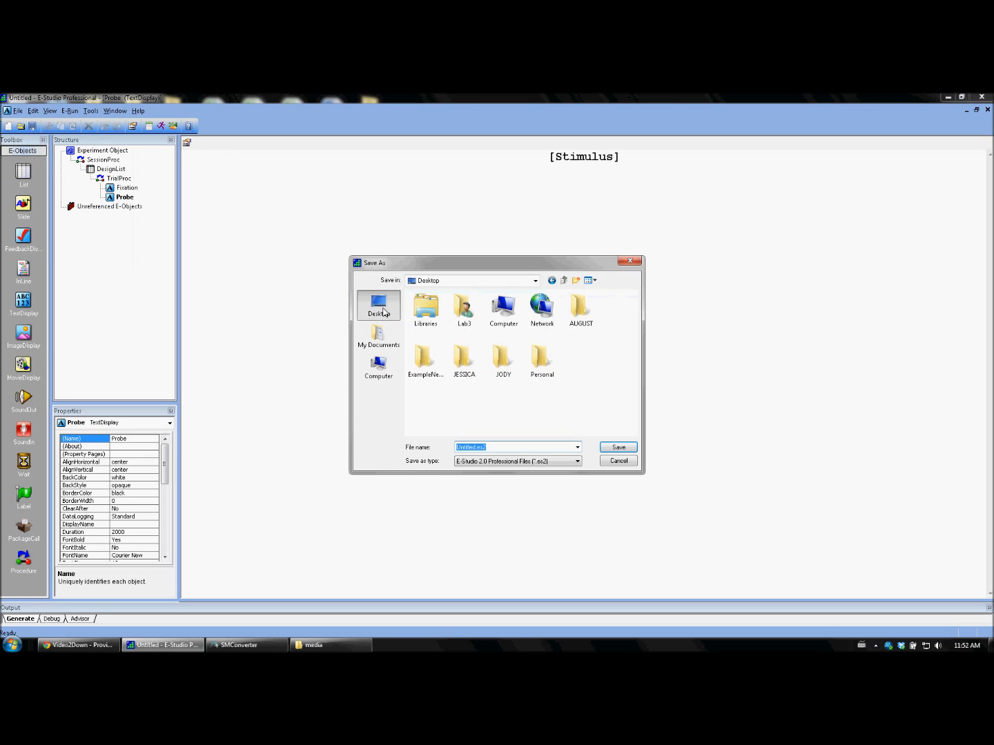
pyautogui.click(575, 281)
pyautogui.write('Nested')
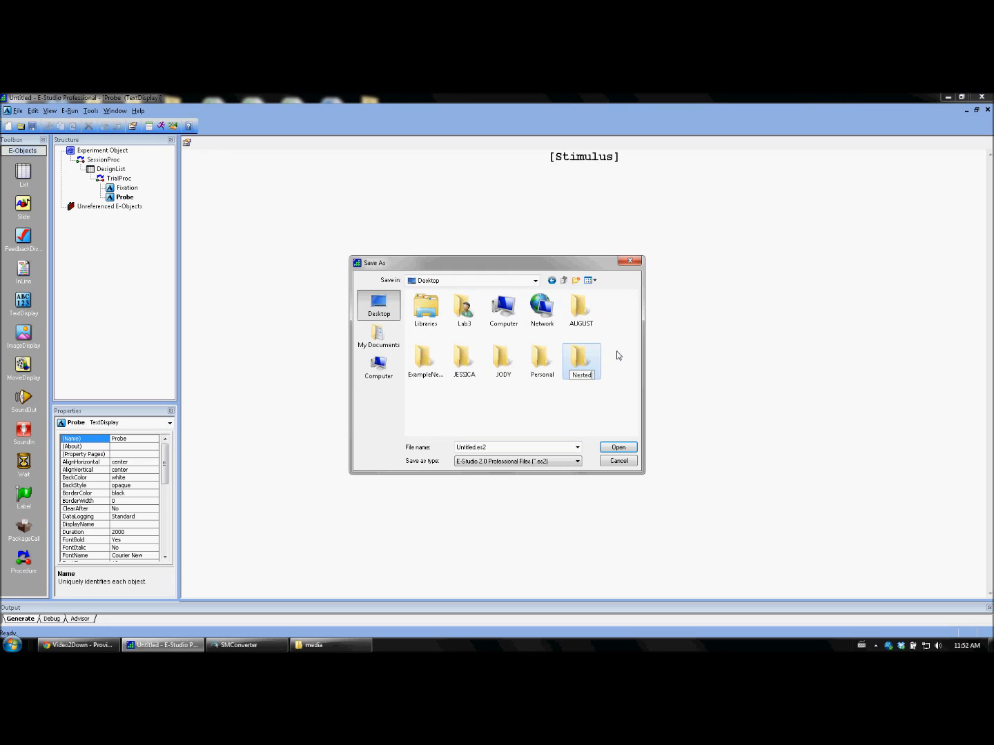
pyautogui.write('Tutorial')
pyautogui.press('Return')
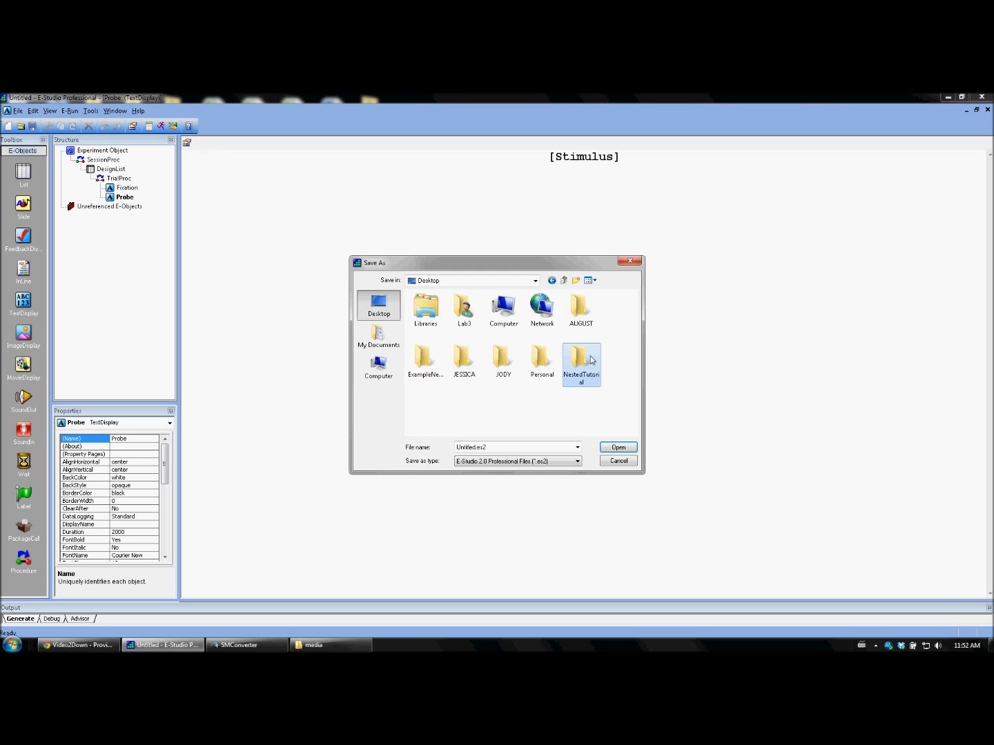
# Step: Save the experiment as thebasics inside the NestedTutorial folder
pyautogui.doubleClick(591, 359)
pyautogui.doubleClick(507, 451)
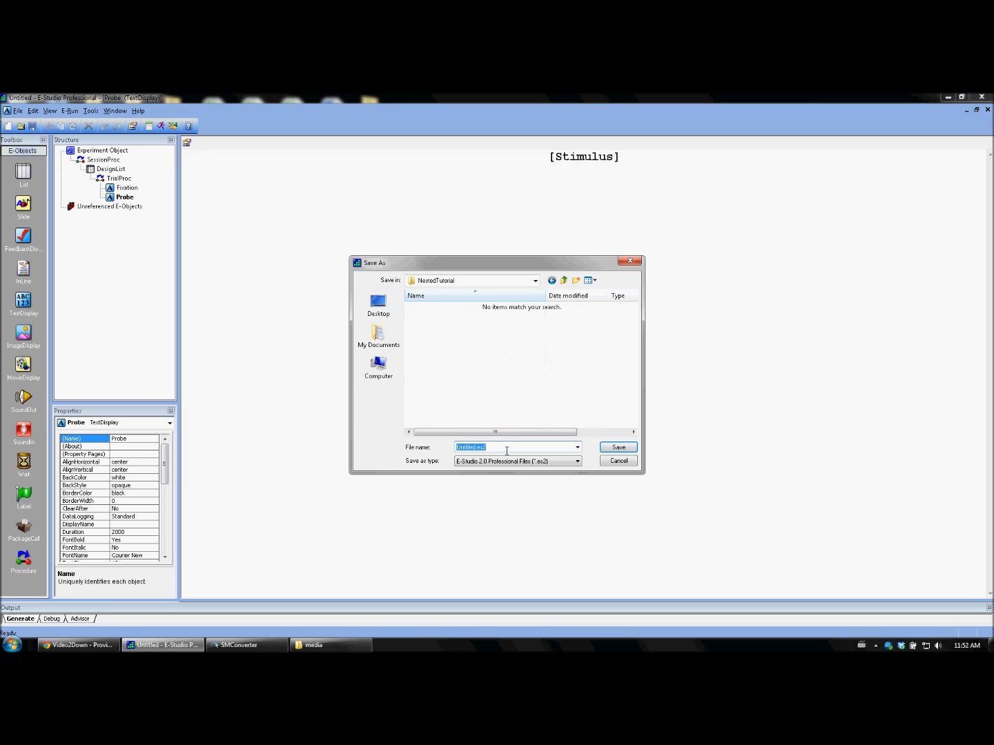
pyautogui.write('thebasics')
pyautogui.press('Return')
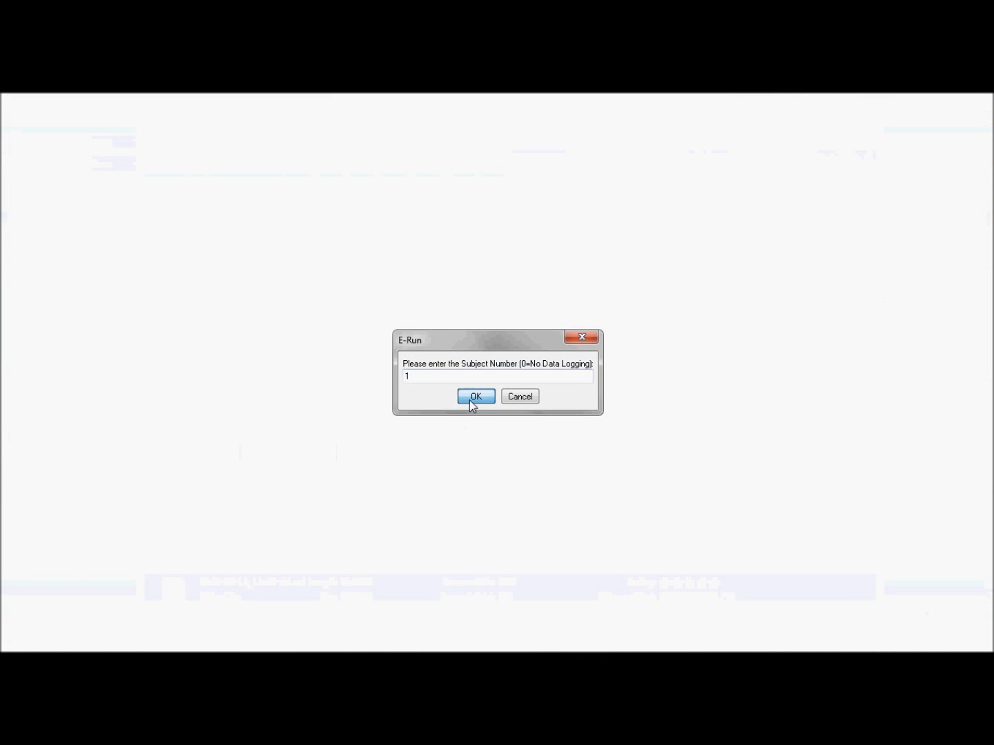
# Step: Launch the experiment run with subject number 1 and accept the startup prompts
pyautogui.click(471, 400)
pyautogui.click(454, 403)
pyautogui.click(468, 404)
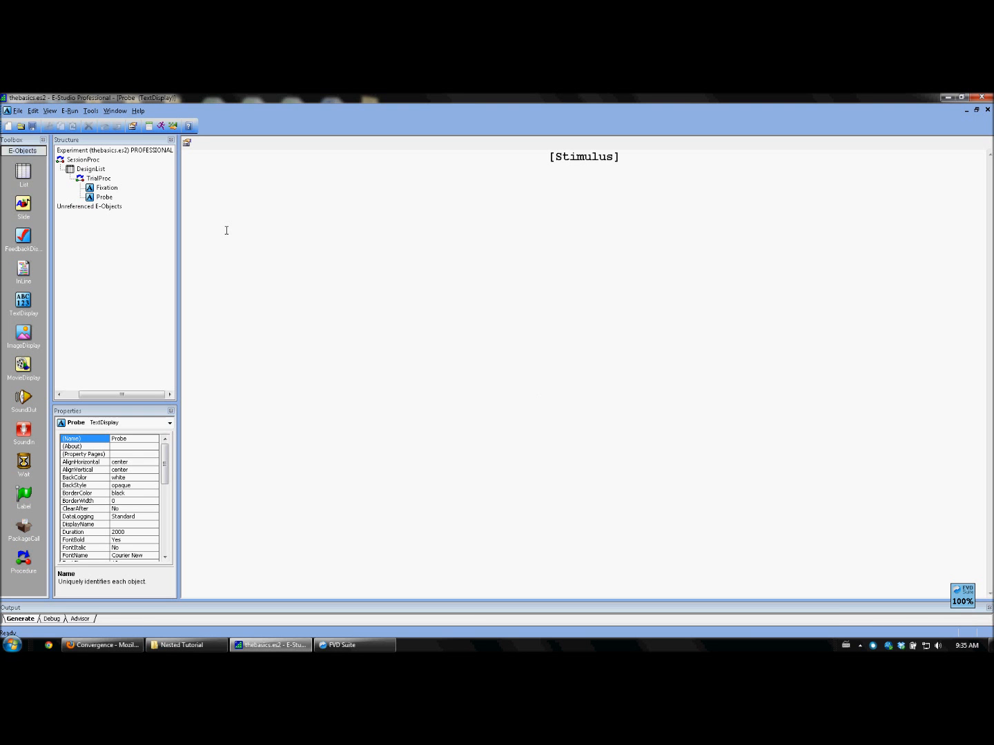
# Step: Save a copy of the experiment as NestedList in the same folder
pyautogui.click(20, 111)
pyautogui.click(53, 156)
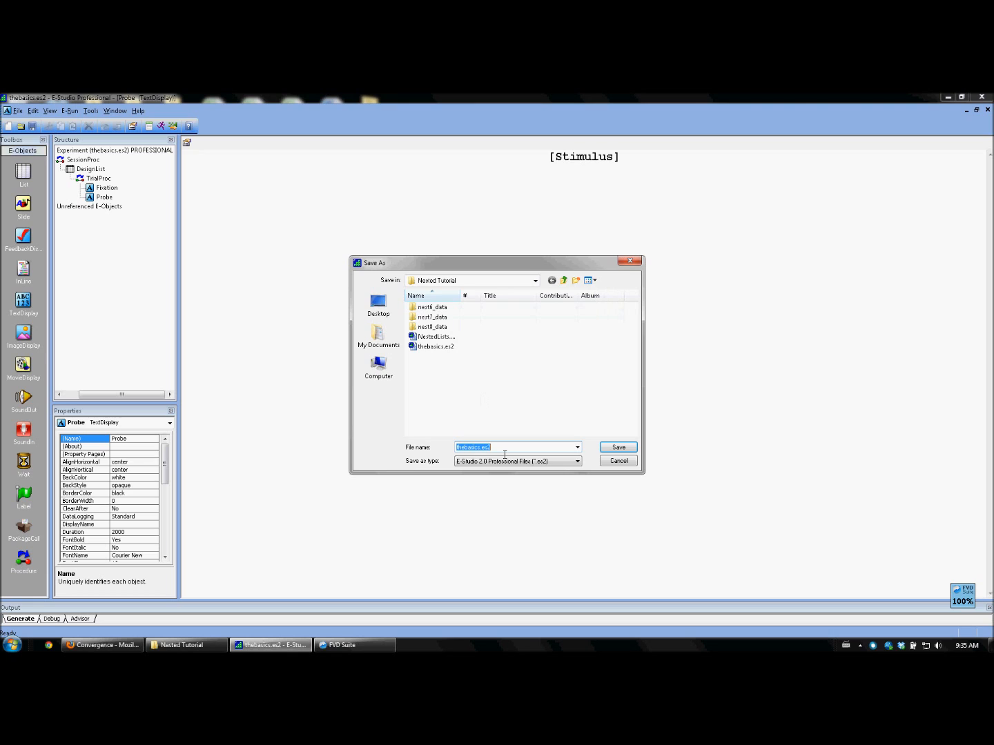
pyautogui.write('NestedList')
pyautogui.press('Return')
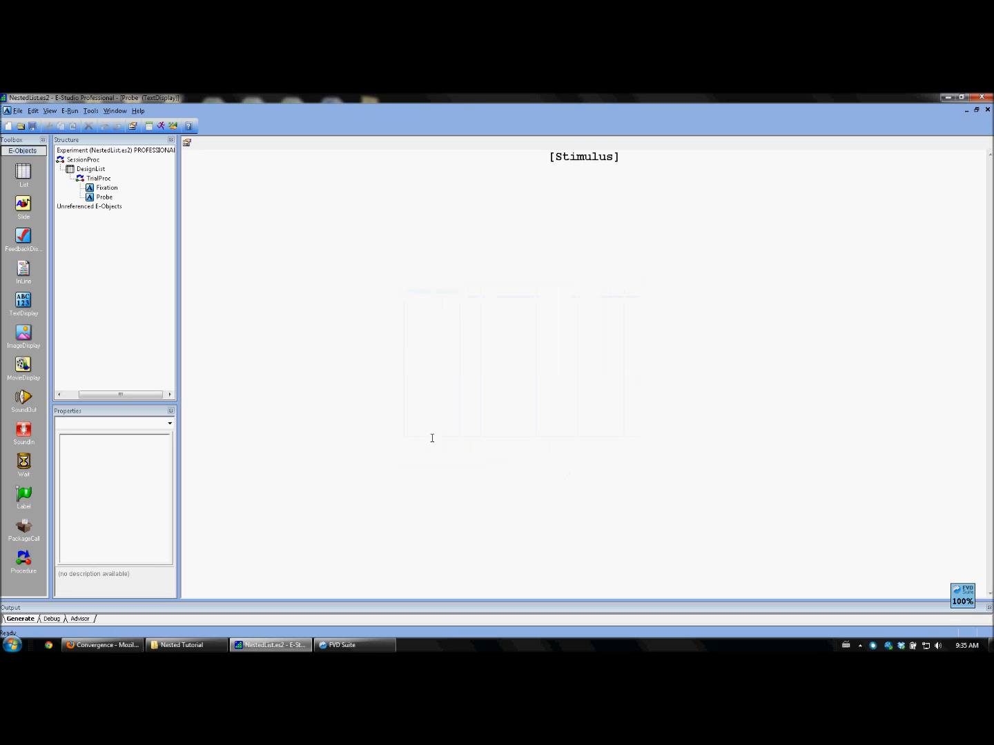
# Step: Enter Words as the nested list for the Word condition in DesignList and create that list
pyautogui.doubleClick(97, 172)
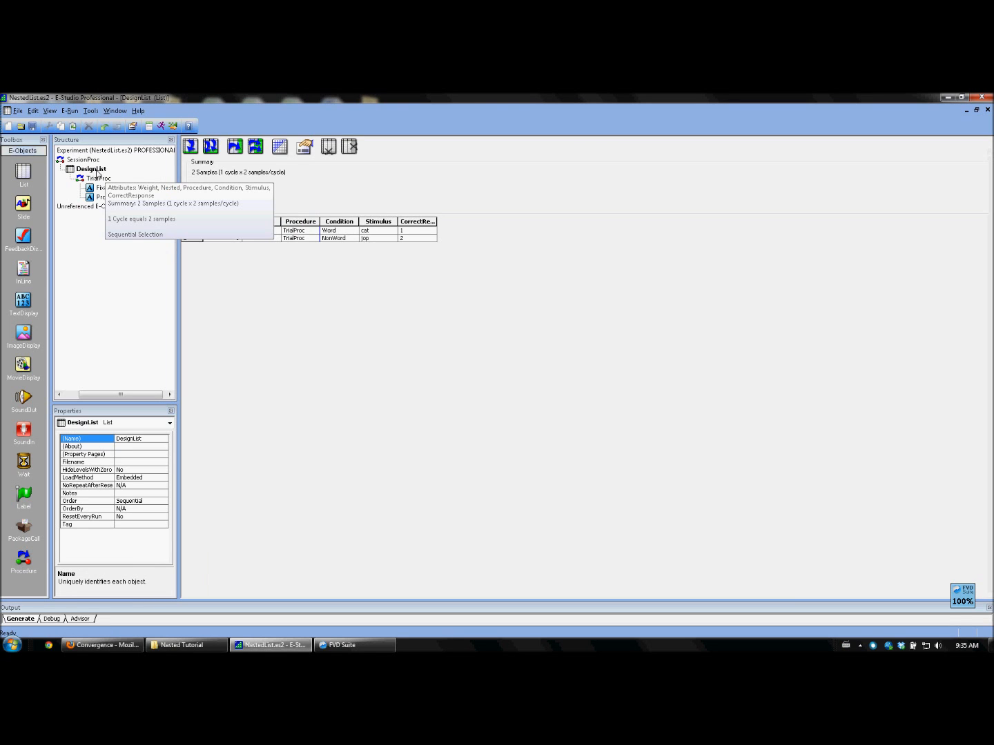
pyautogui.click(264, 232)
pyautogui.write('Words')
pyautogui.press('Return')
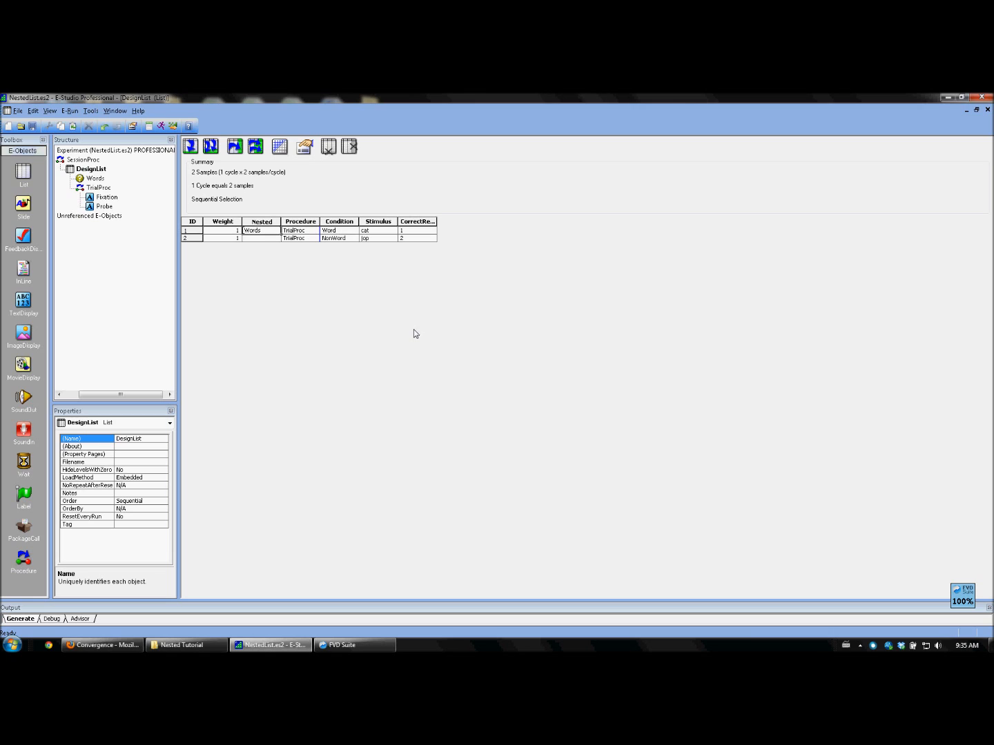
pyautogui.click(485, 407)
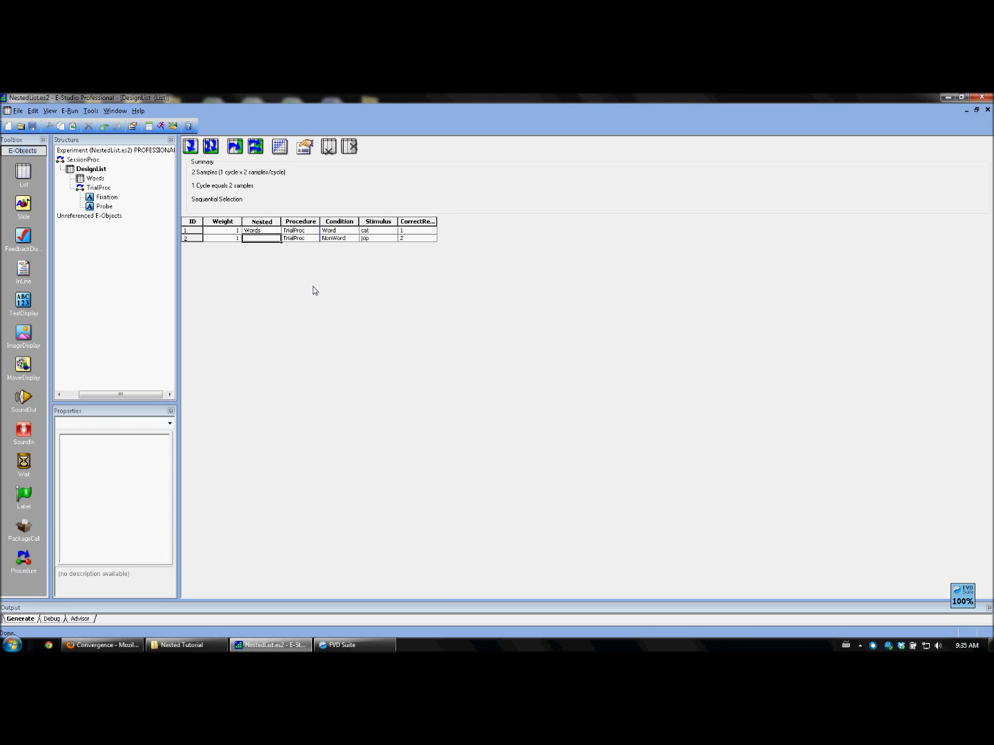
# Step: Enter NonWords as the nested list for the NonWord condition in DesignList and create that list
pyautogui.click(254, 242)
pyautogui.write('NonWords')
pyautogui.press('Return')
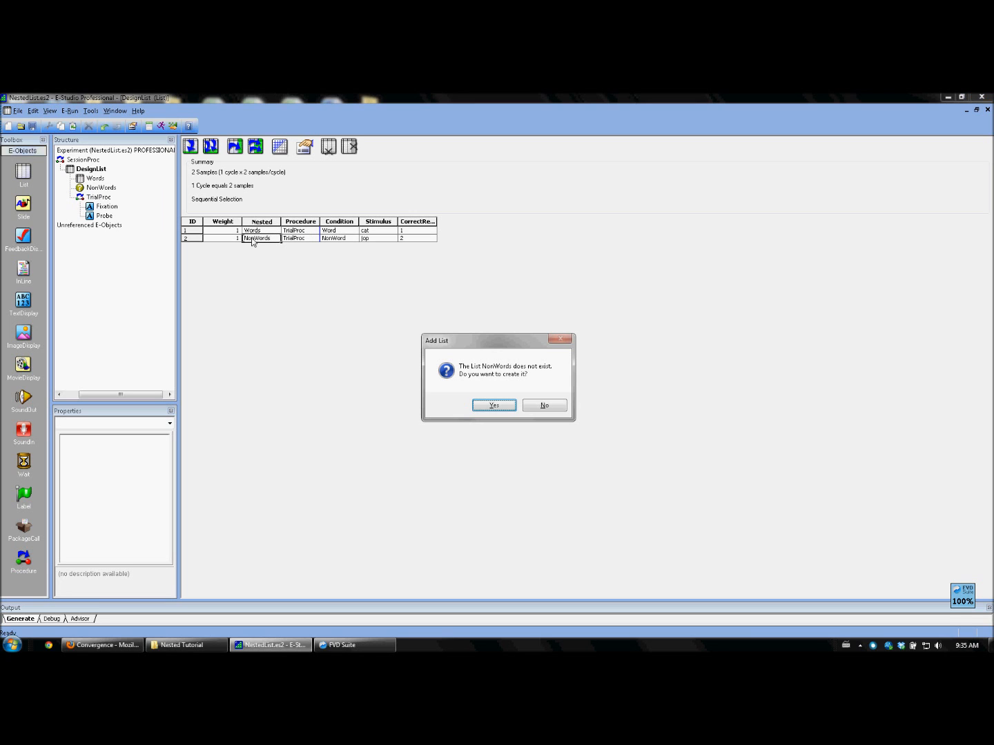
pyautogui.click(494, 406)
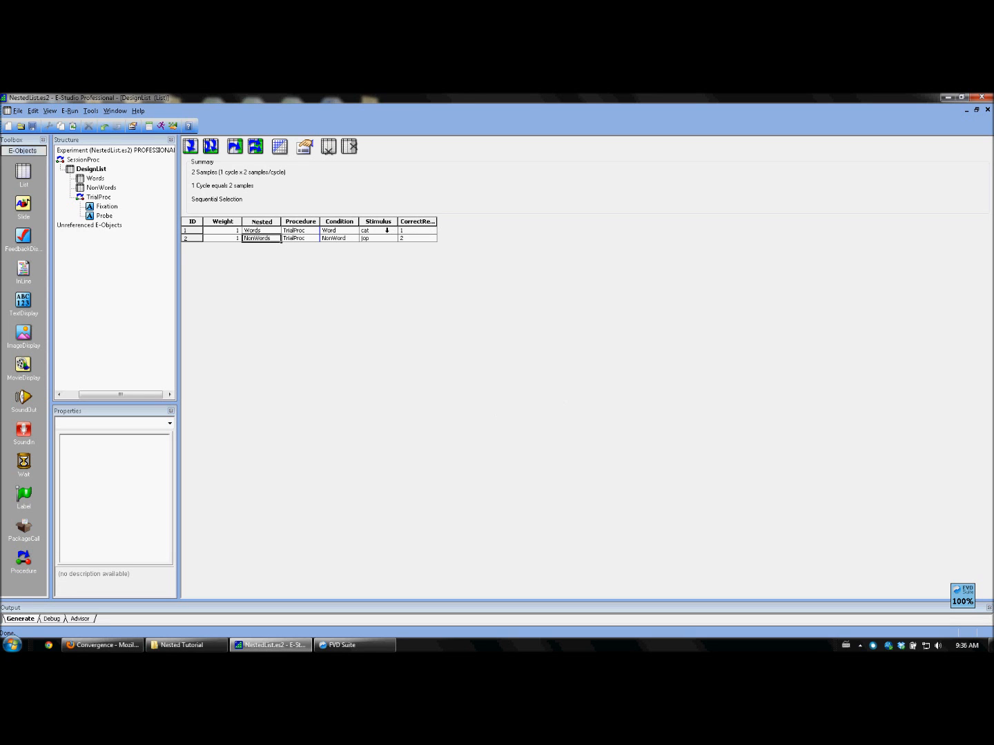
# Step: Remove the Stimulus attribute from DesignList
pyautogui.click(379, 222)
pyautogui.rightClick(378, 224)
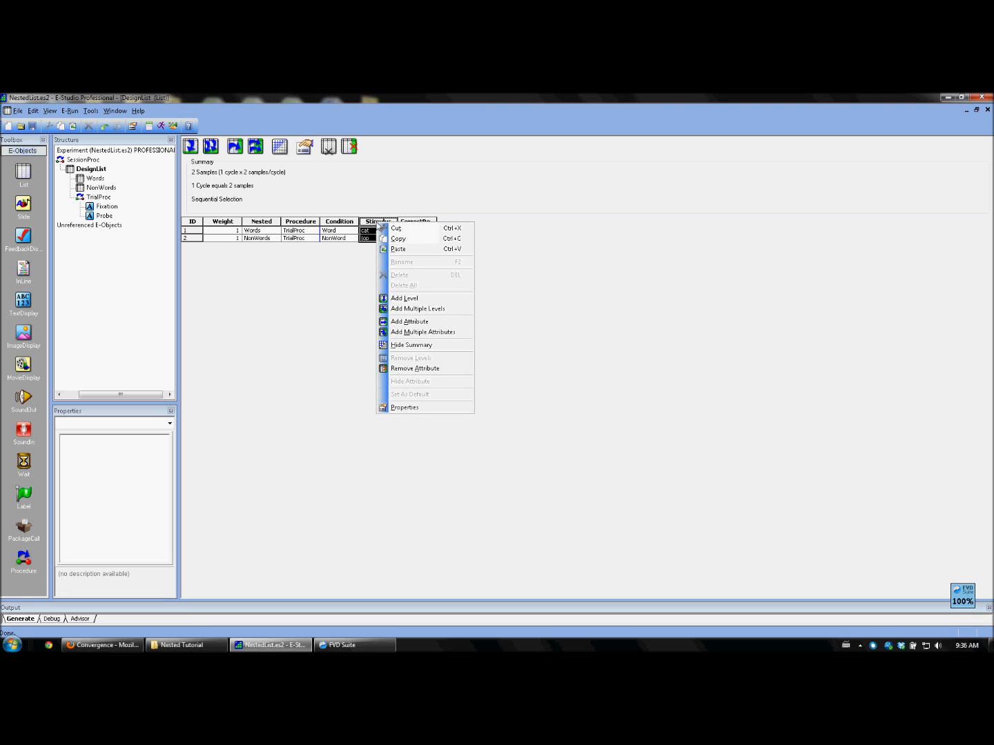
pyautogui.click(414, 369)
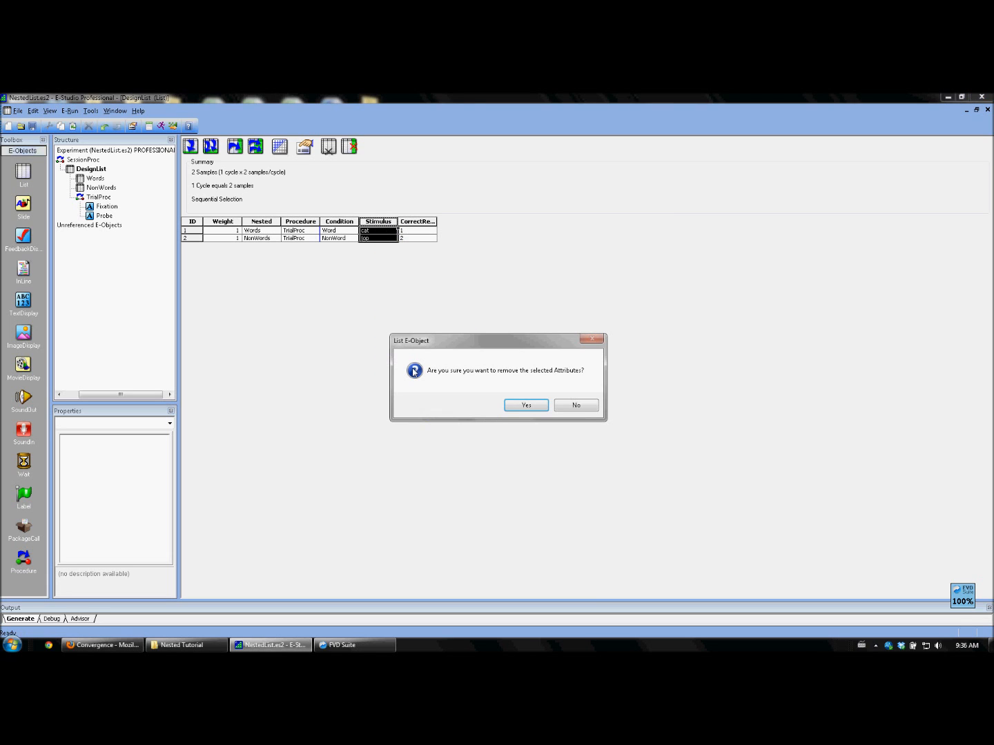
pyautogui.click(525, 406)
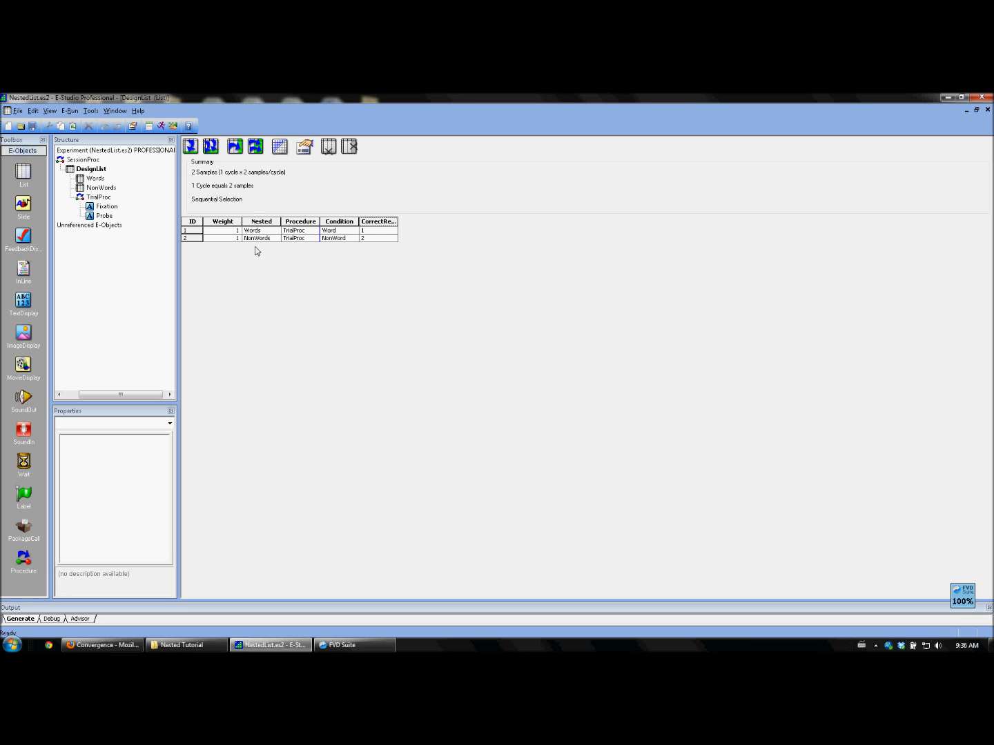
# Step: Add an attribute named Stimulus and 4 more levels to the Words list
pyautogui.doubleClick(95, 181)
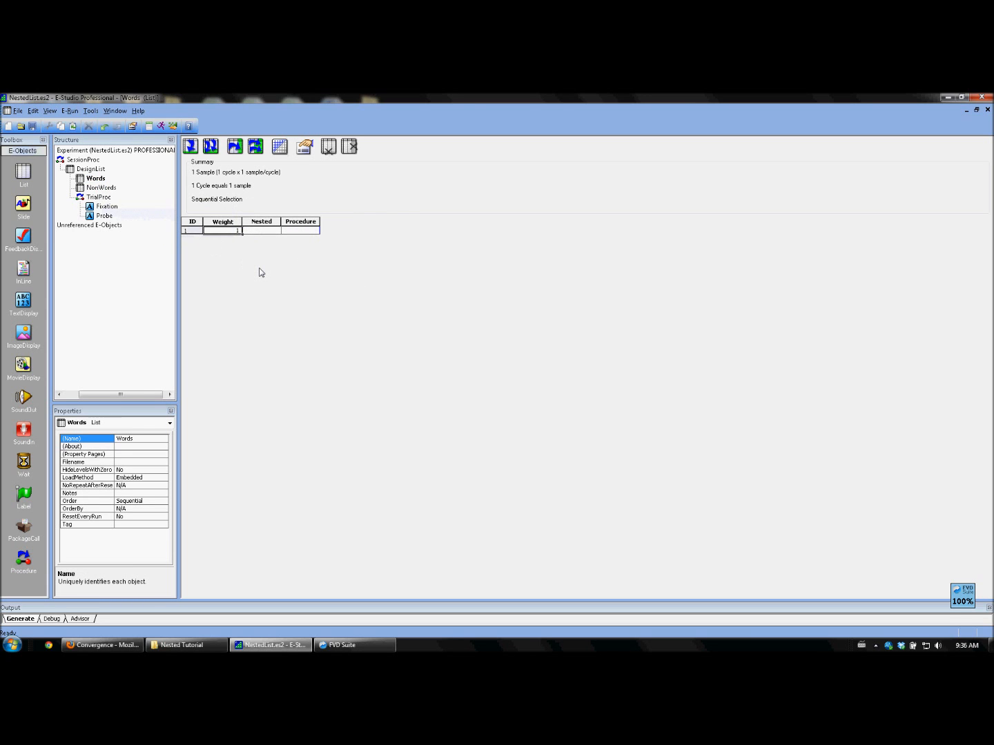
pyautogui.click(234, 146)
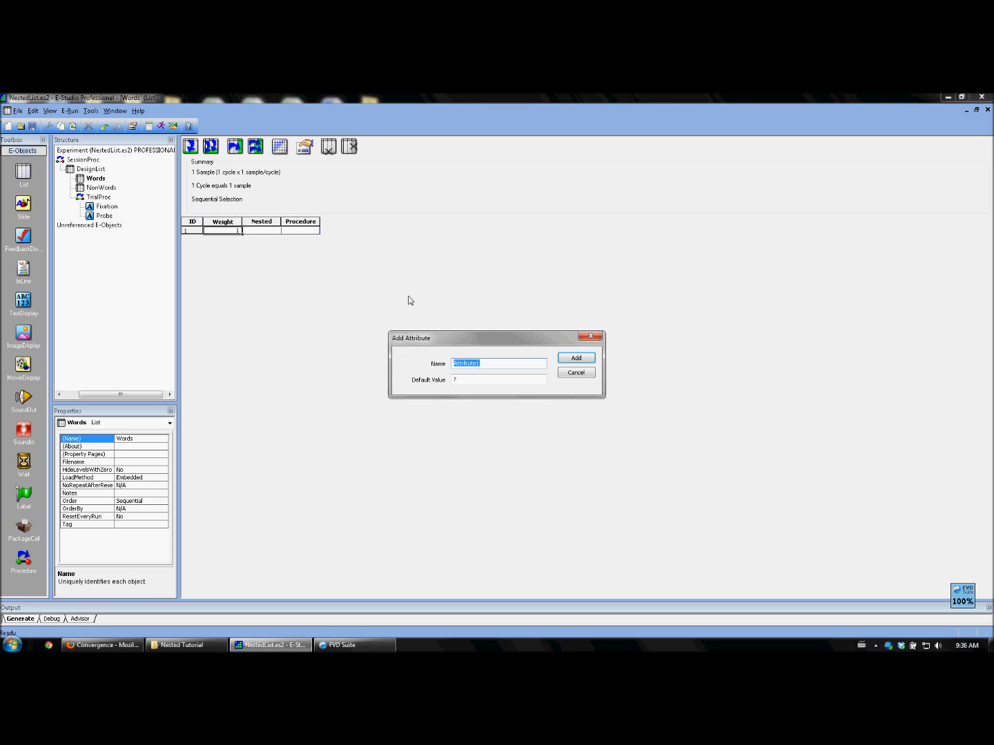
pyautogui.write('Stimulus')
pyautogui.press('Return')
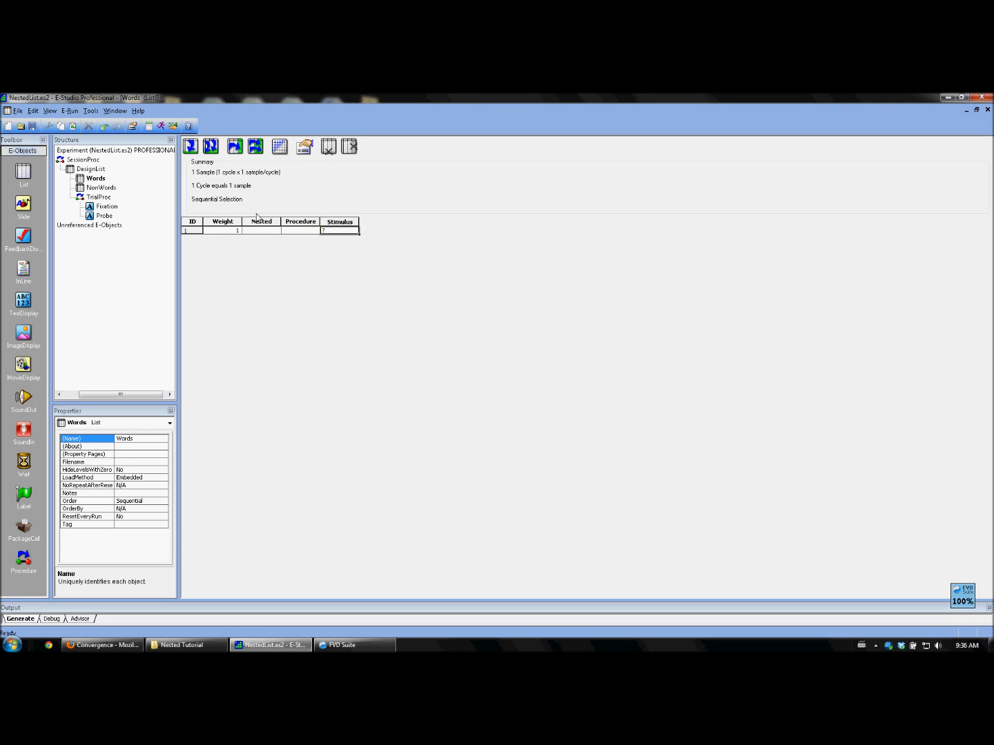
pyautogui.click(211, 146)
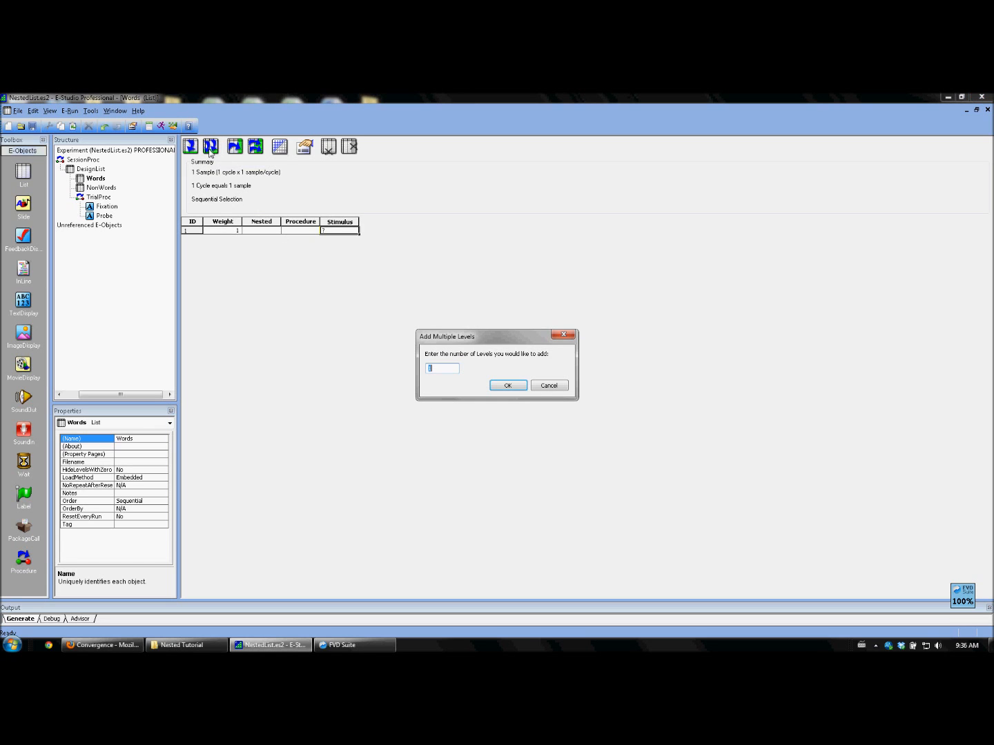
pyautogui.write('4')
pyautogui.press('Return')
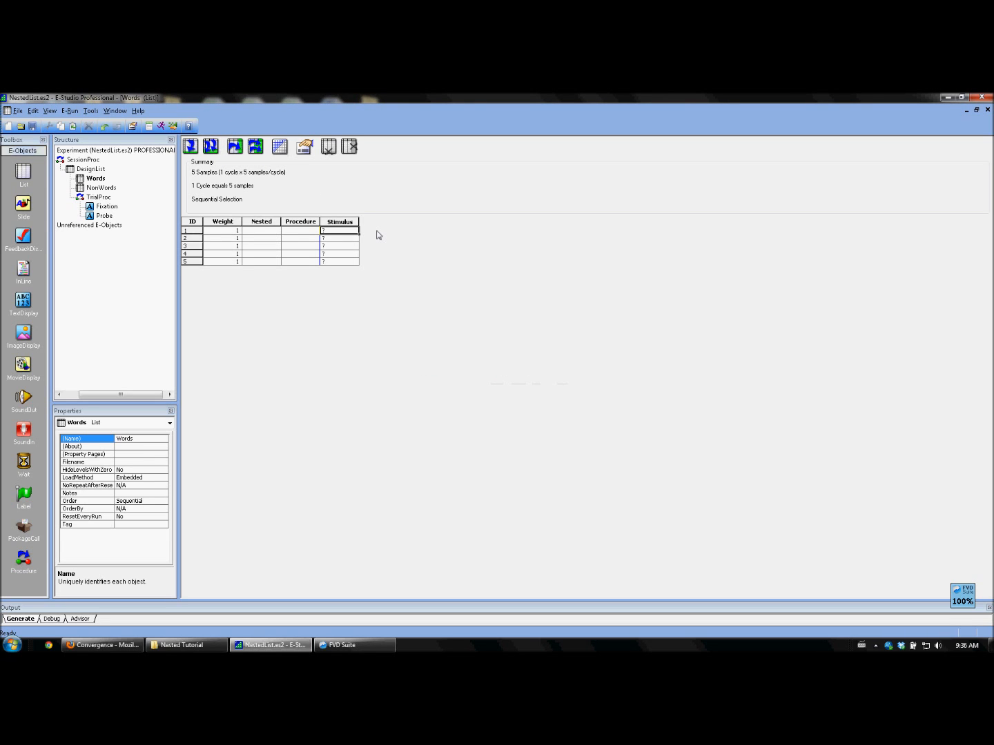
# Step: Fill the Words list's Stimulus column with cat, dog, time, bike and glove
pyautogui.click(347, 231)
pyautogui.write('cat')
pyautogui.press('Return')
pyautogui.write('dog')
pyautogui.press('Return')
pyautogui.write('time')
pyautogui.press('Return')
pyautogui.write('bike')
pyautogui.press('Return')
pyautogui.write('glov')
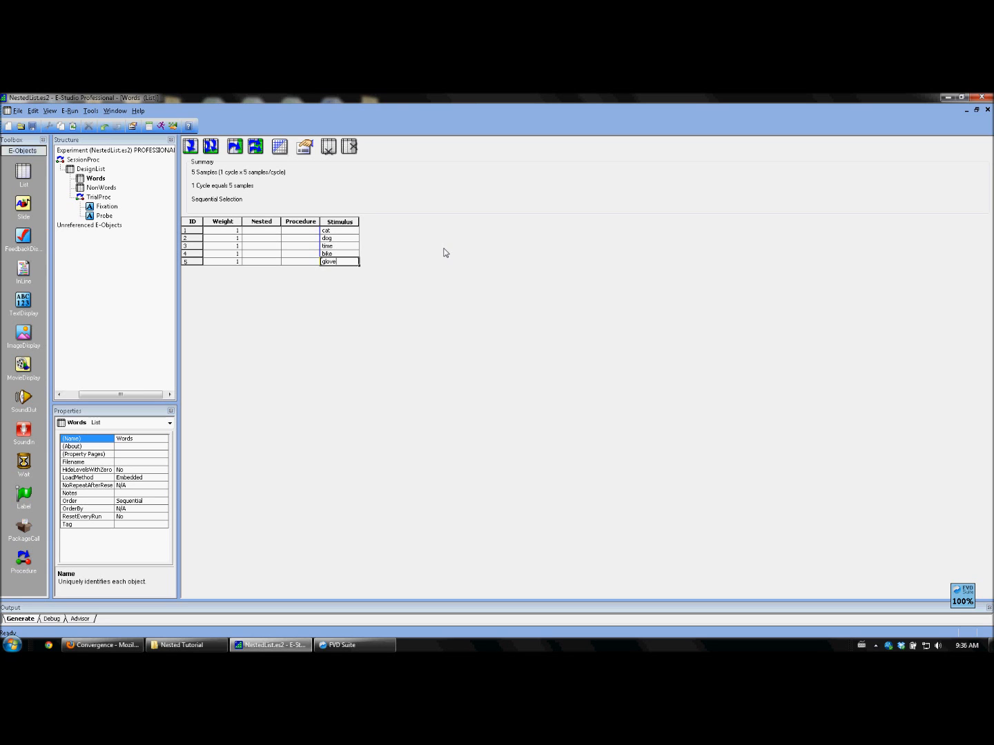
pyautogui.write('e')
pyautogui.press('Return')
# Step: Add an attribute named Stimulus and 4 more levels to the NonWords list
pyautogui.click(101, 188)
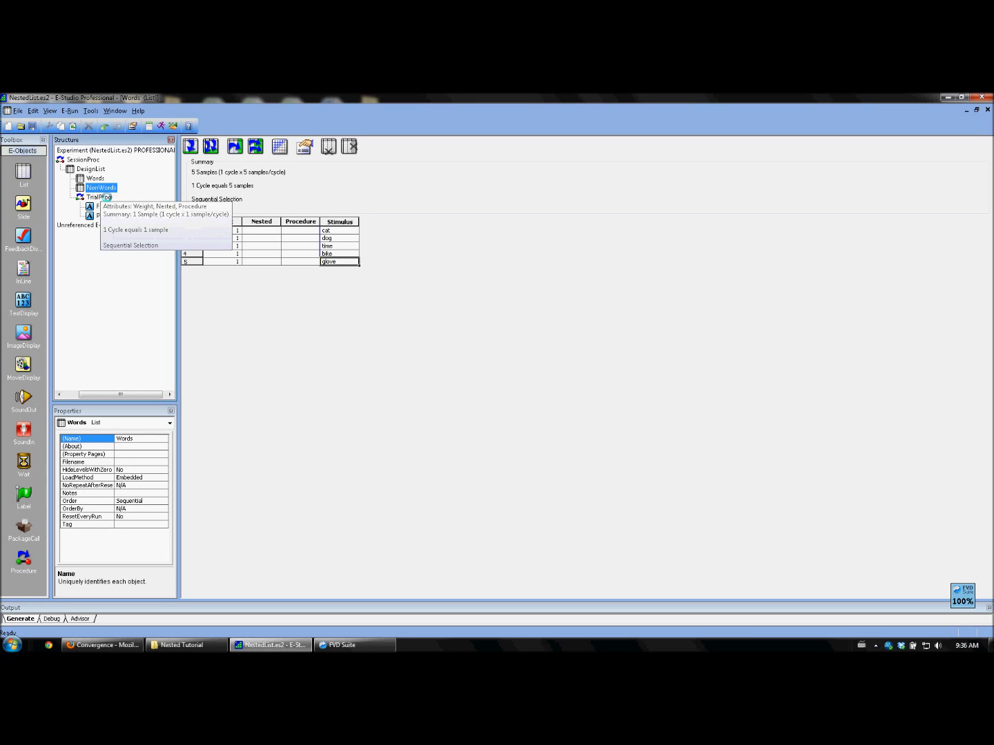
pyautogui.click(236, 148)
pyautogui.write('St')
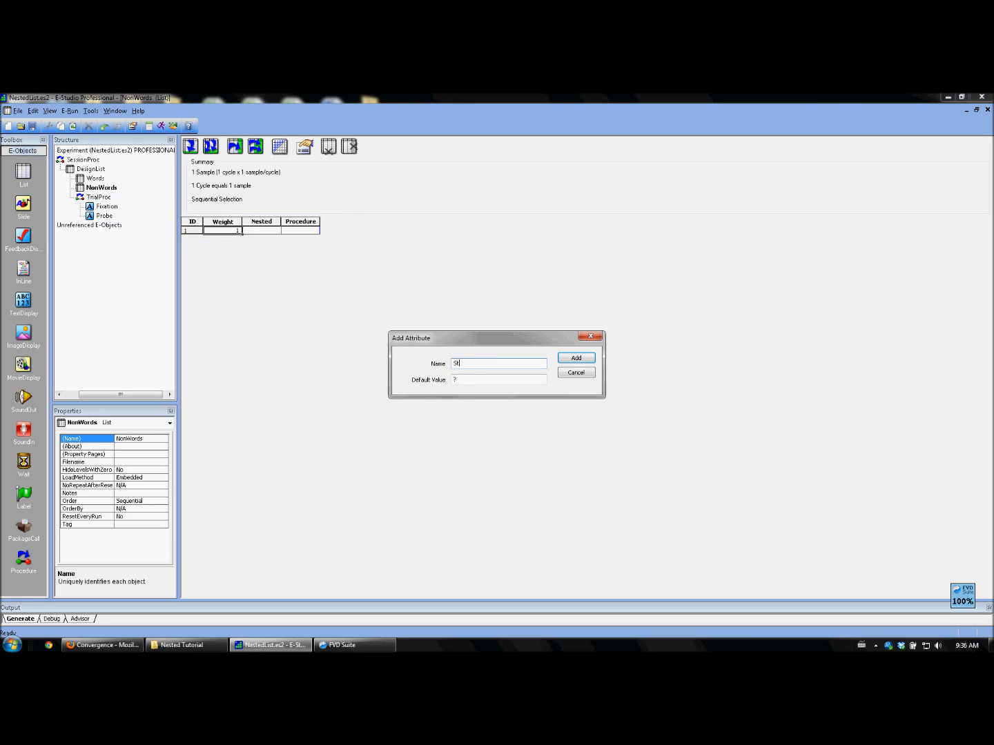
pyautogui.write('imulus')
pyautogui.press('Return')
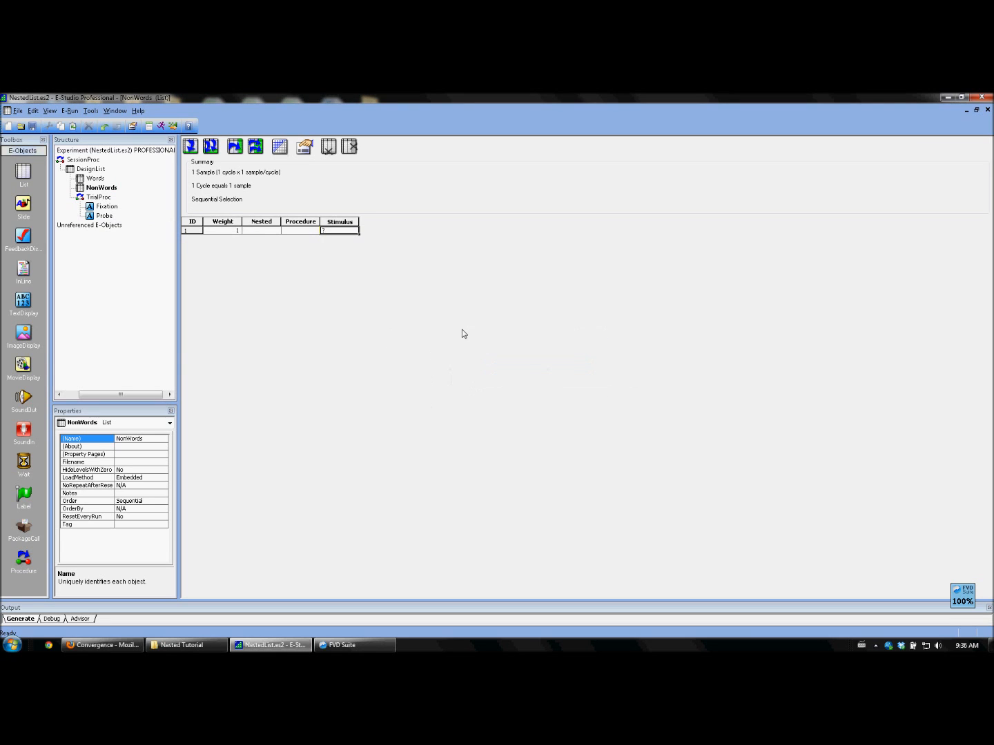
pyautogui.click(211, 147)
pyautogui.write('4')
pyautogui.press('Return')
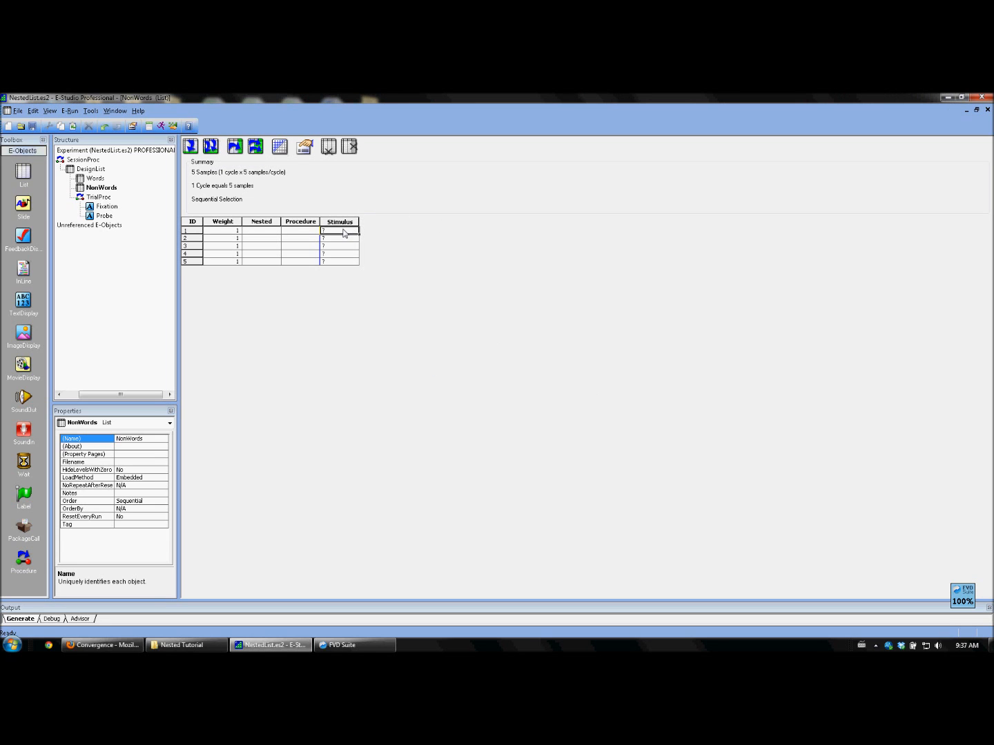
# Step: Fill the NonWords list's Stimulus column with jop, lih, det, jat and muw
pyautogui.write('job')
pyautogui.write('p')
pyautogui.press('Return')
pyautogui.write('lh')
pyautogui.press('Return')
pyautogui.write('det')
pyautogui.press('Return')
pyautogui.write('jat')
pyautogui.press('Return')
pyautogui.write('muw')
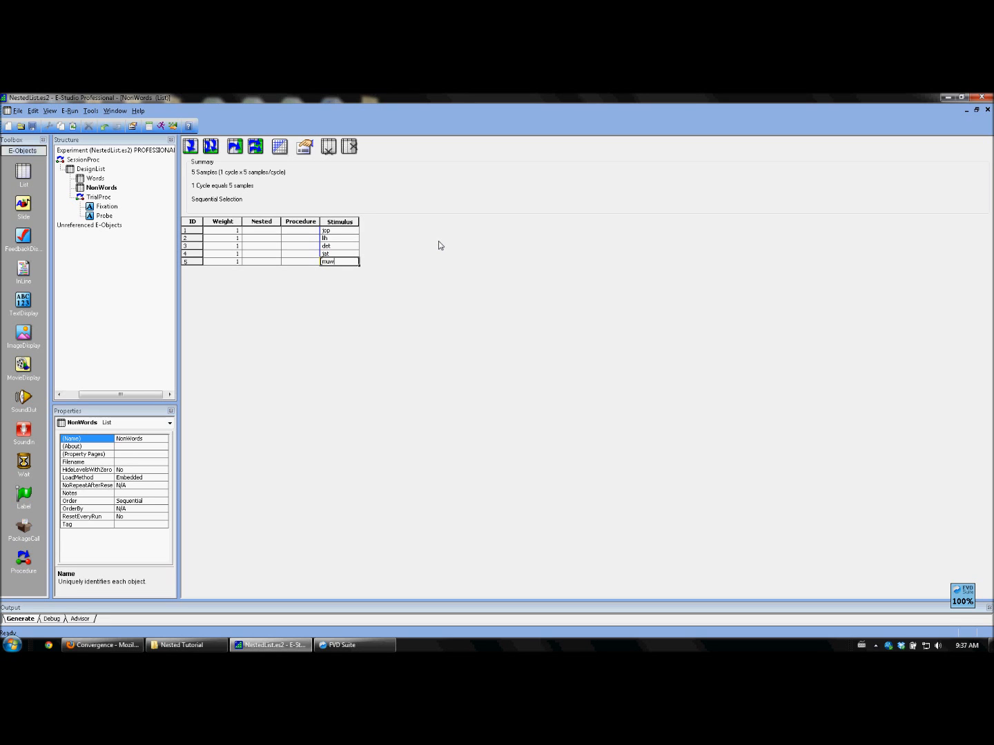
pyautogui.press('Return')
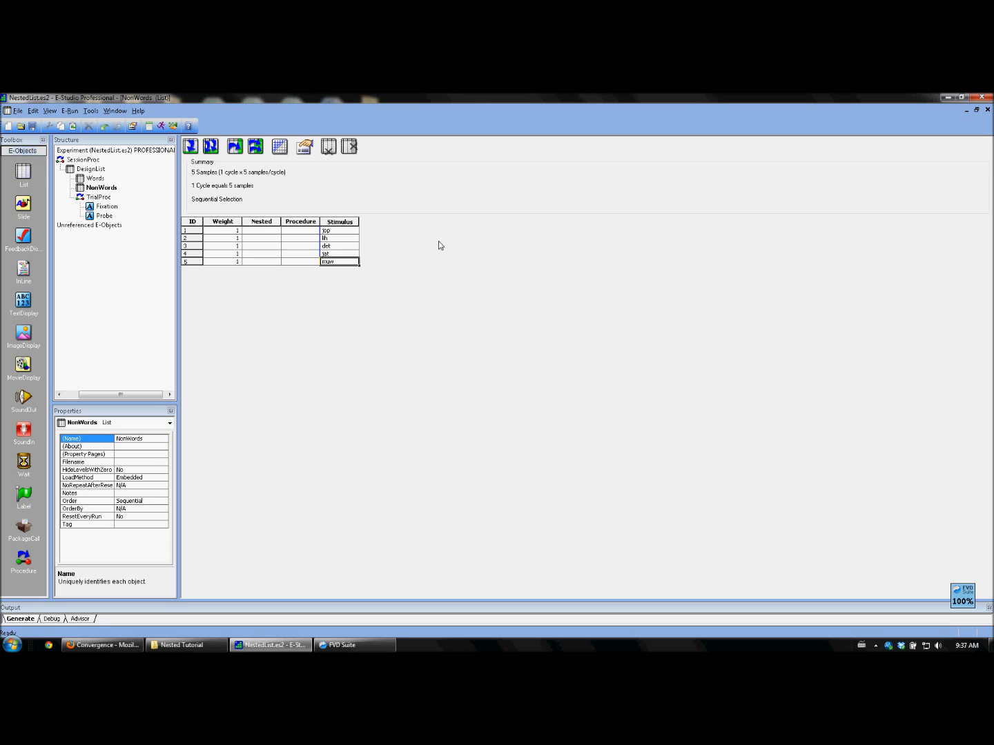
# Step: Set the weight of the Words level in DesignList to 2
pyautogui.doubleClick(96, 170)
pyautogui.click(220, 232)
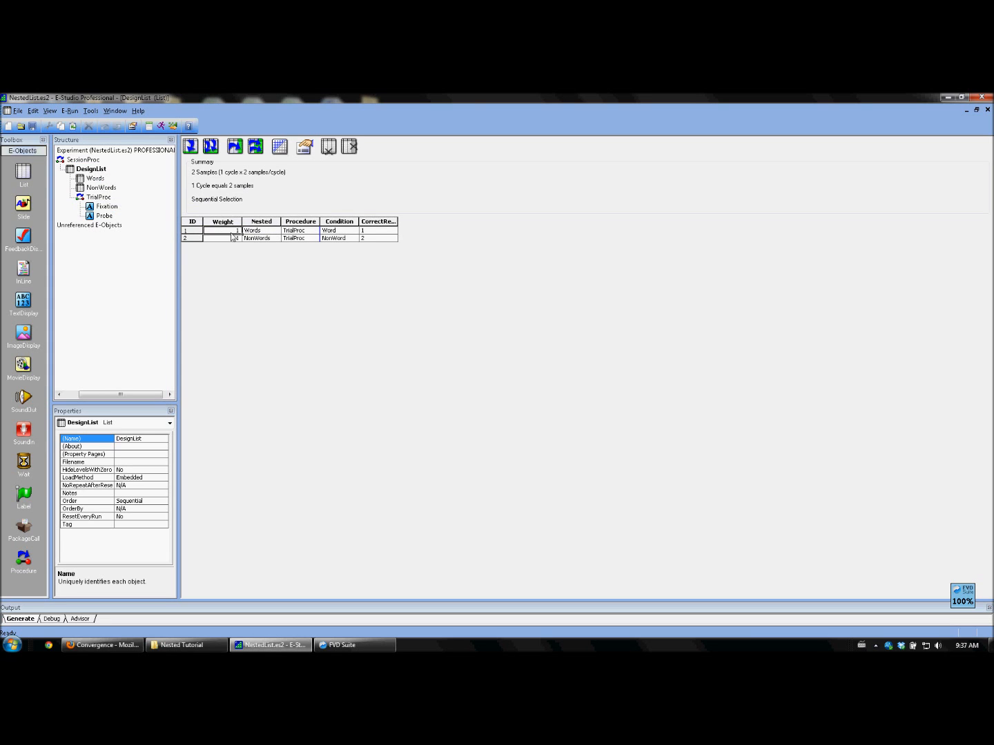
pyautogui.write('2')
# Step: Set DesignList to exit after 5 cycles in its reset/exit properties
pyautogui.click(305, 148)
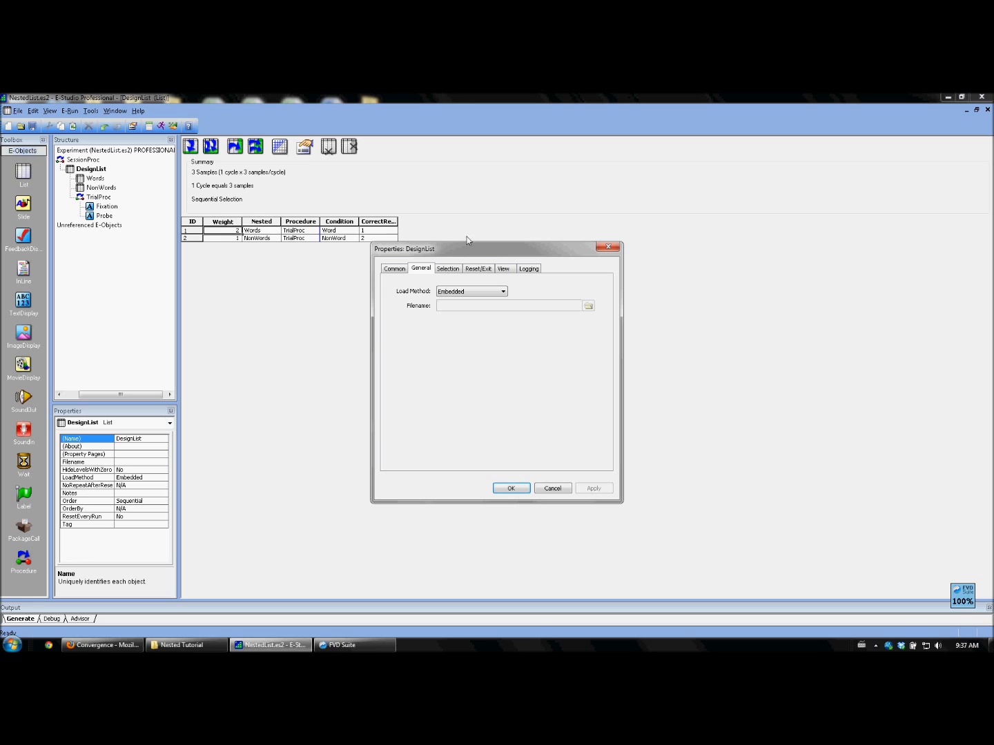
pyautogui.click(478, 269)
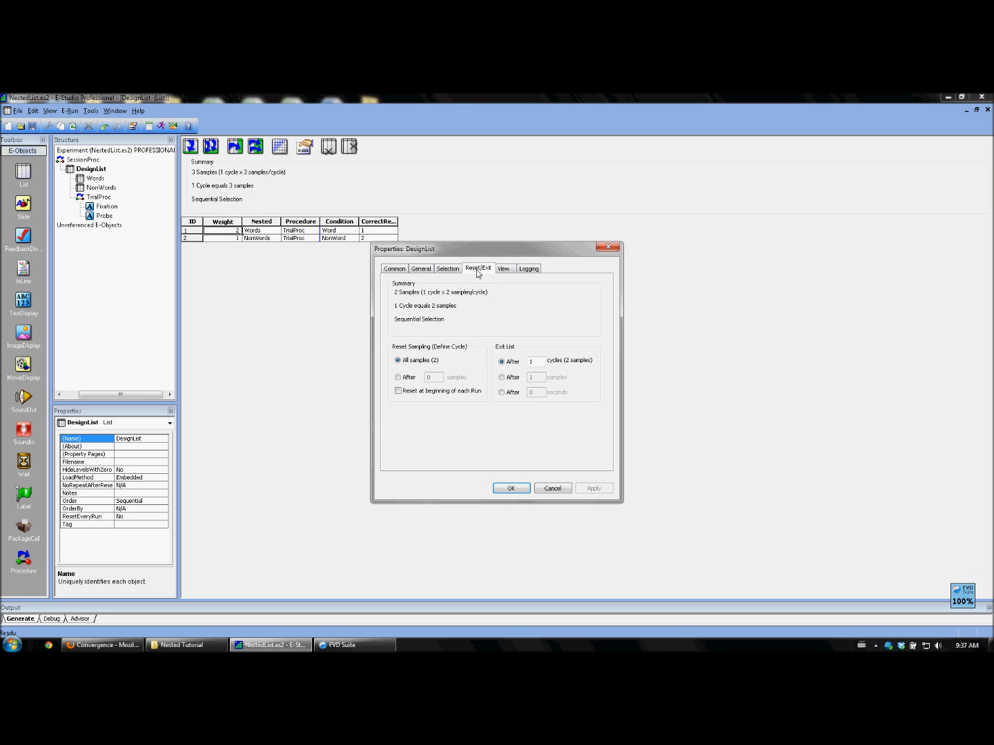
pyautogui.doubleClick(542, 366)
pyautogui.write('5')
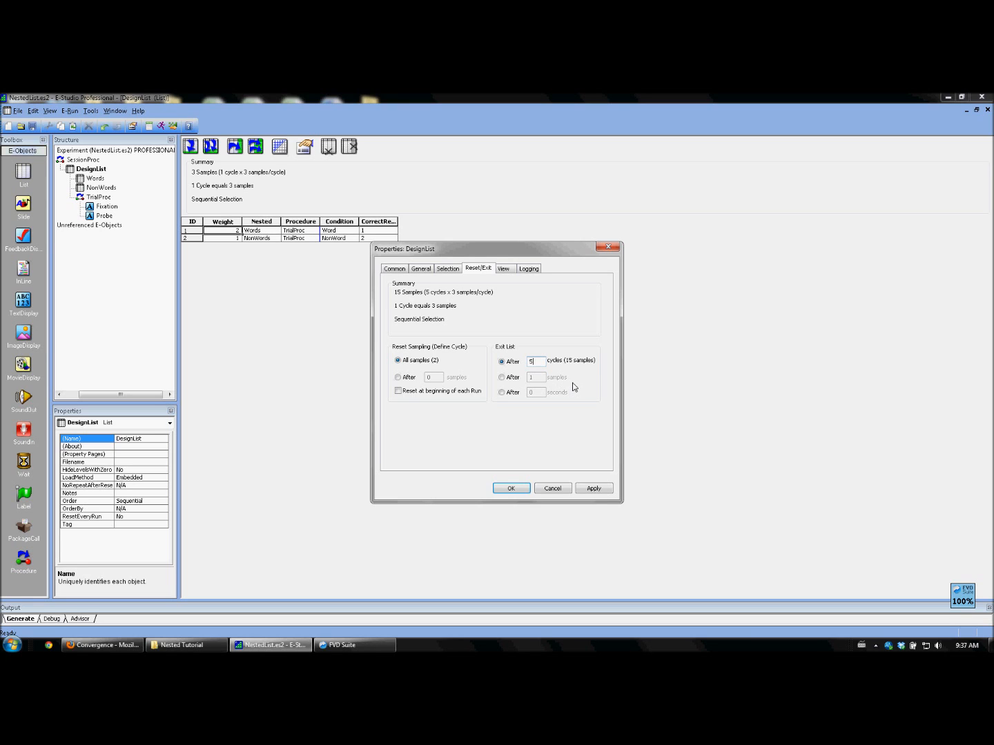
pyautogui.click(521, 488)
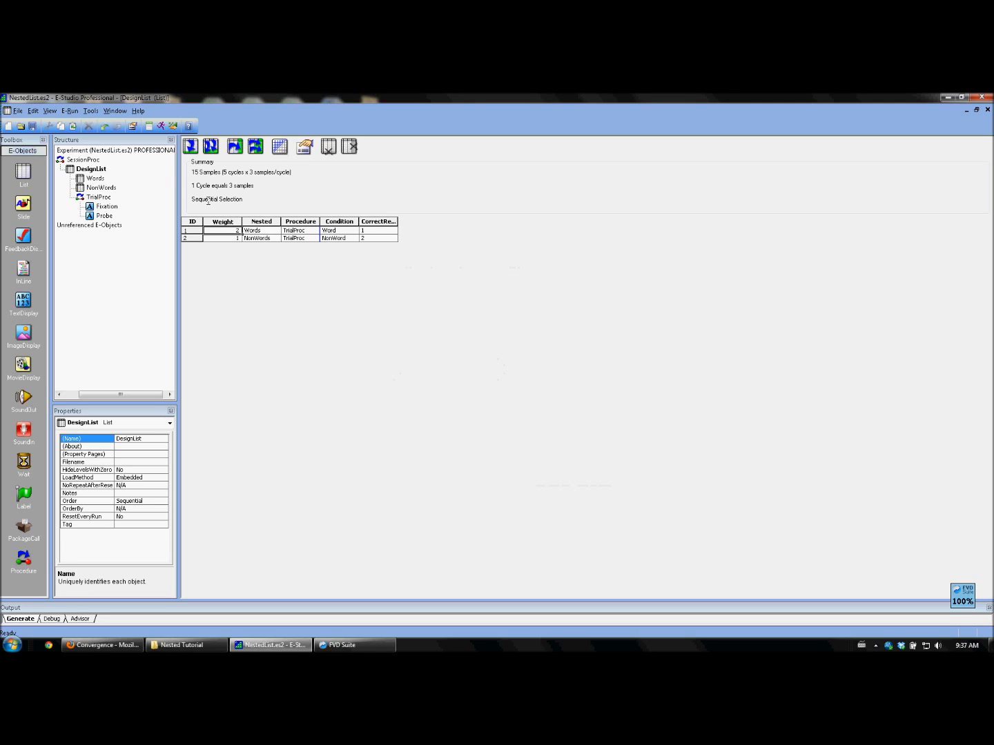
# Step: Generate and run the experiment to test the nested lists
pyautogui.click(160, 127)
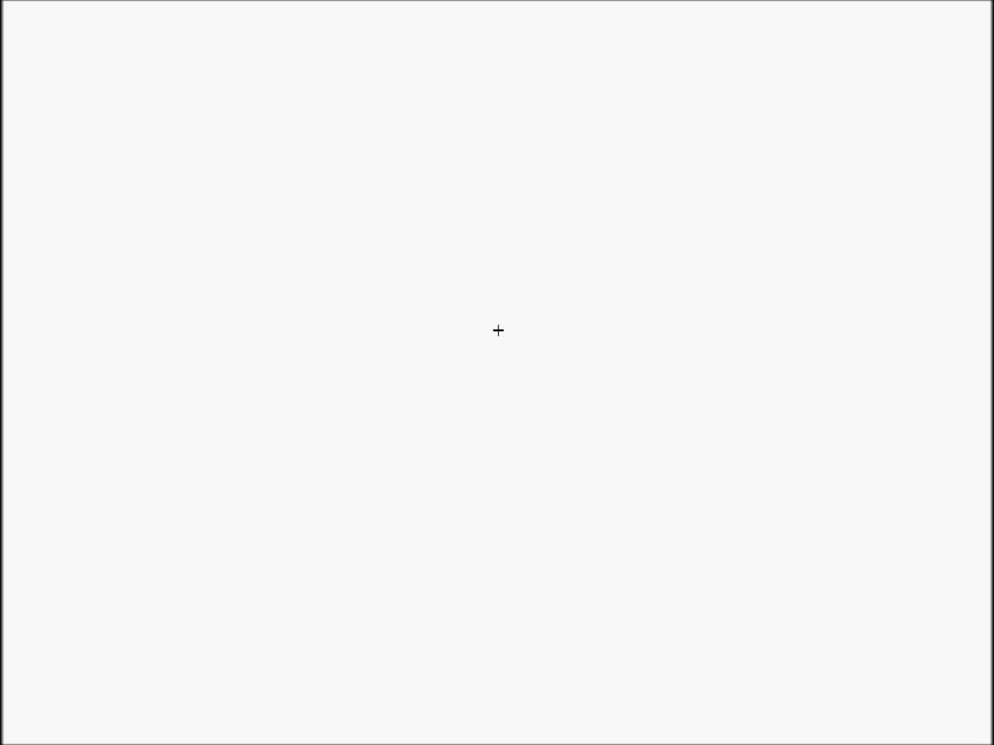